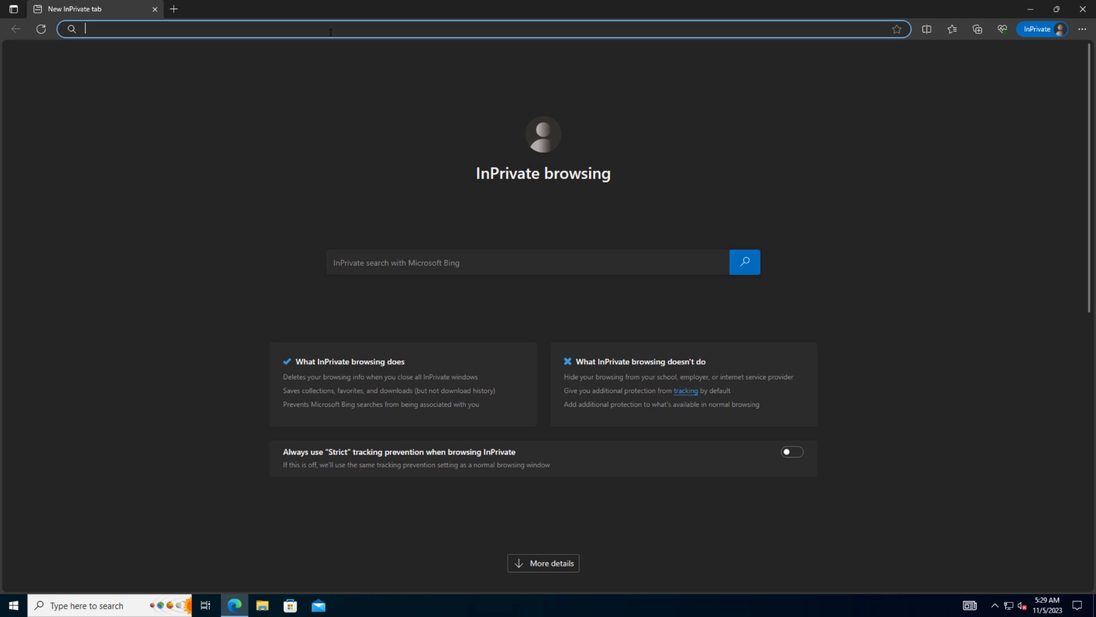
Step: Load homeassistant:8123 in Edge to reach the Home Assistant welcome page
{"action": "type", "text": "homea"}
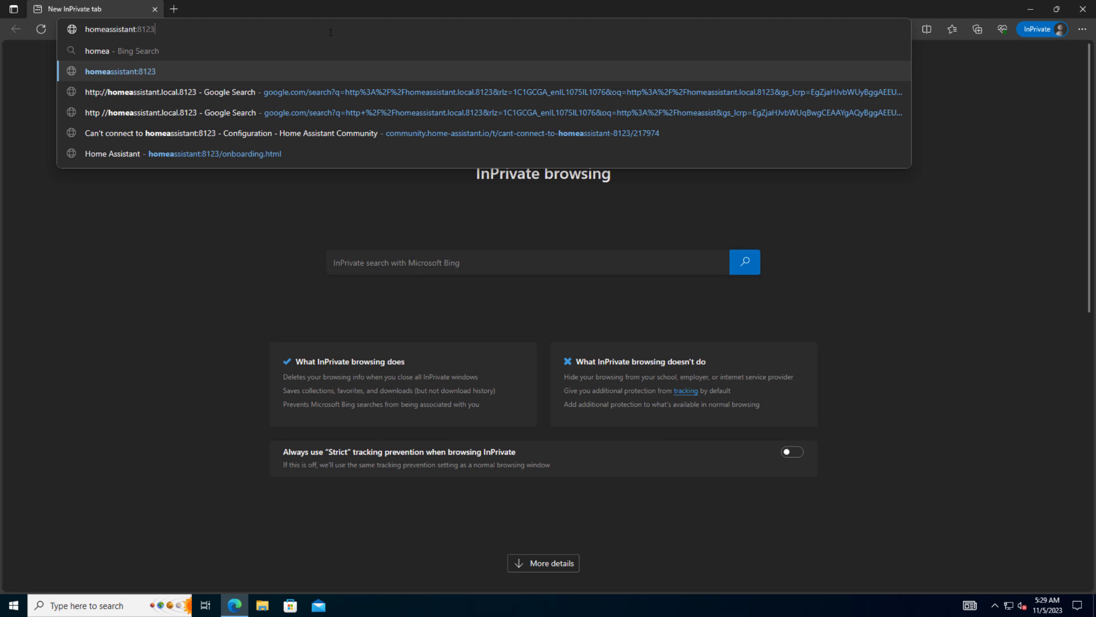
{"action": "key", "text": "Return"}
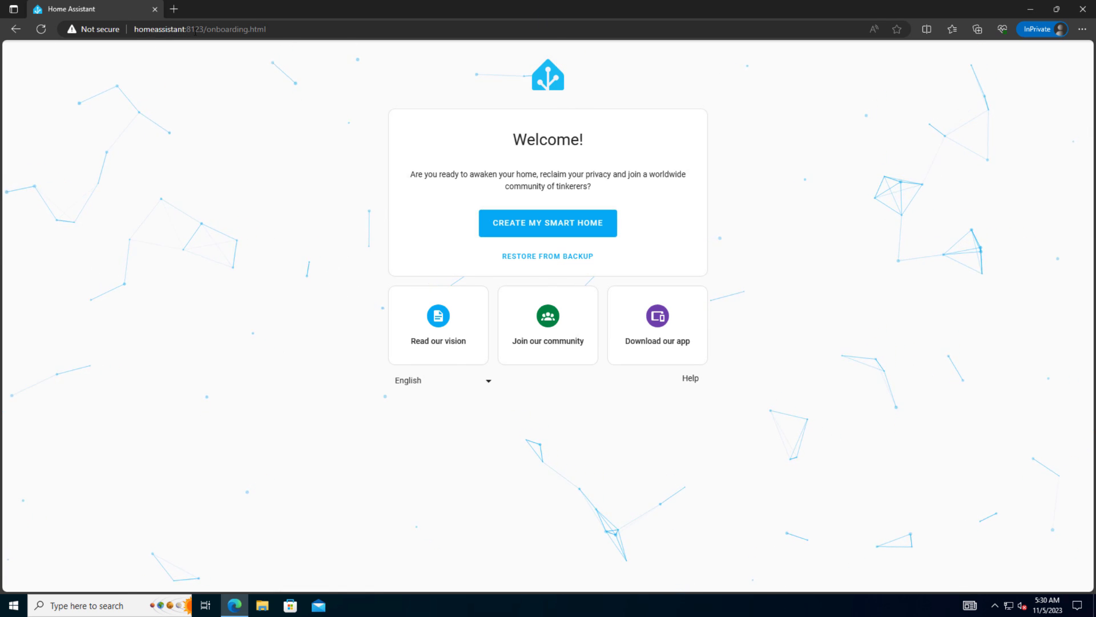
{"action": "left_click", "coordinate": [174, 9]}
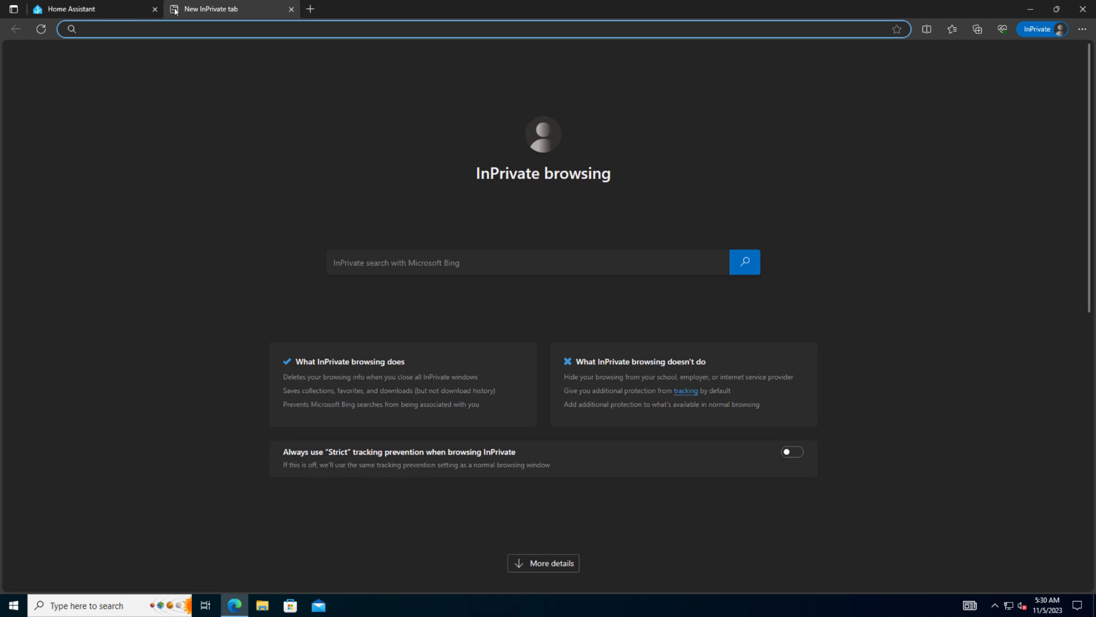
{"action": "type", "text": "192.168.99."}
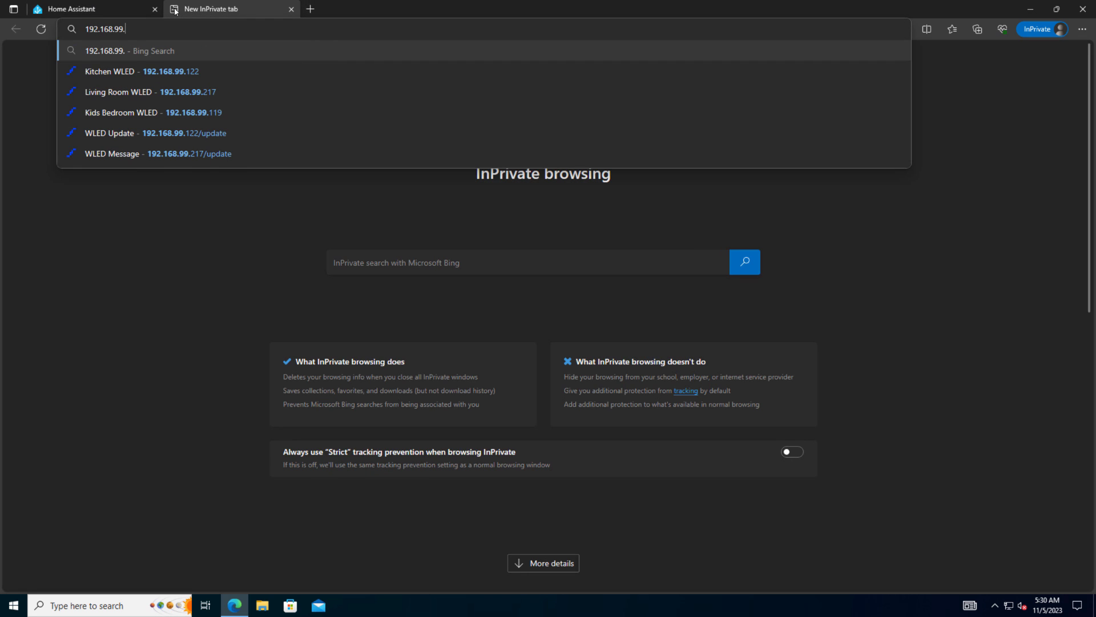
{"action": "type", "text": "212:8123/onboarding.html"}
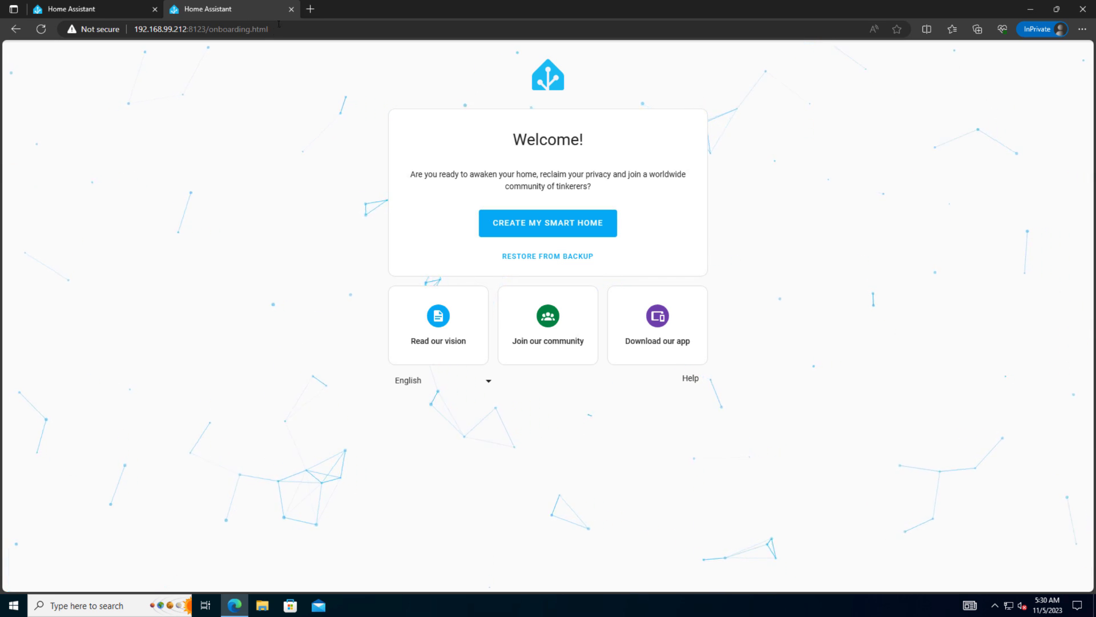
{"action": "left_click", "coordinate": [292, 10]}
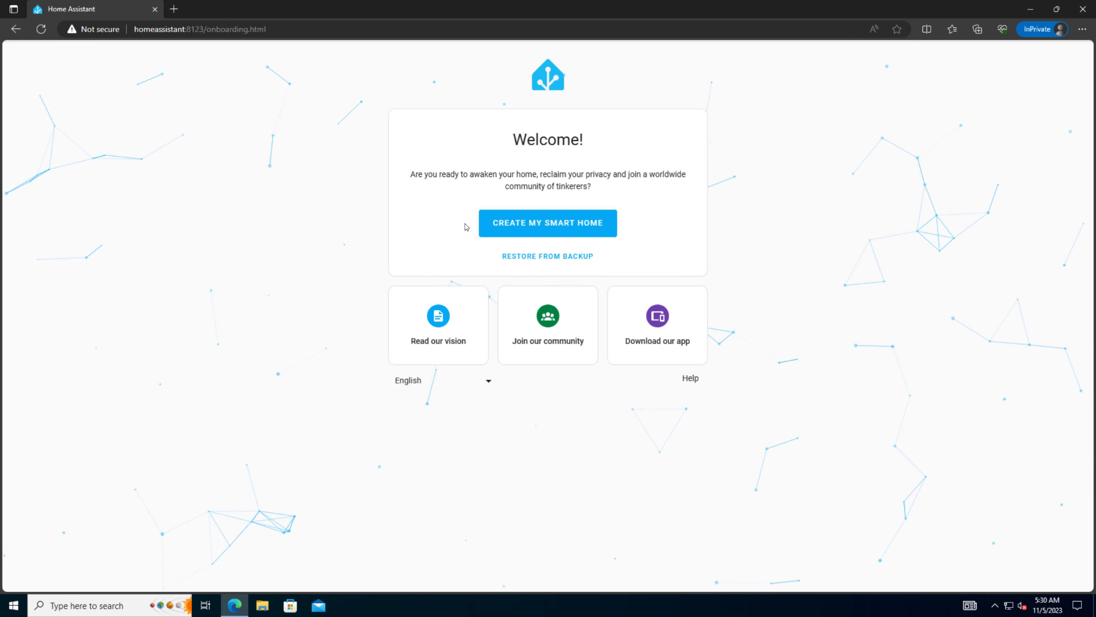
Step: Start a new smart home and create the owner account with the owner's name, a username and a matching password
{"action": "left_click", "coordinate": [555, 225]}
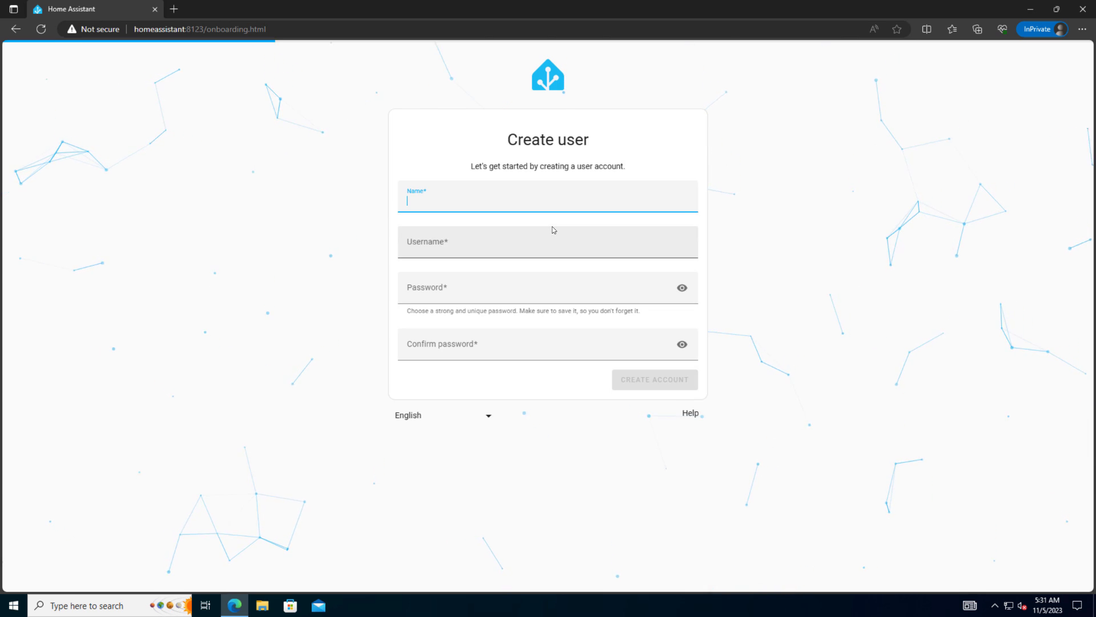
{"action": "type", "text": "Tech "}
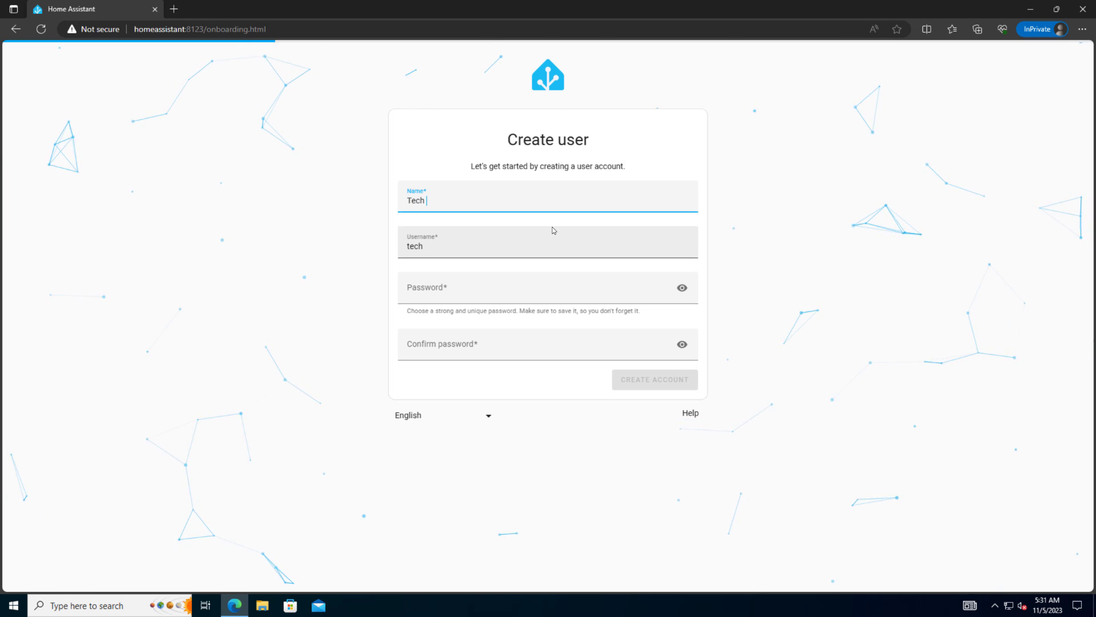
{"action": "type", "text": "Me Out"}
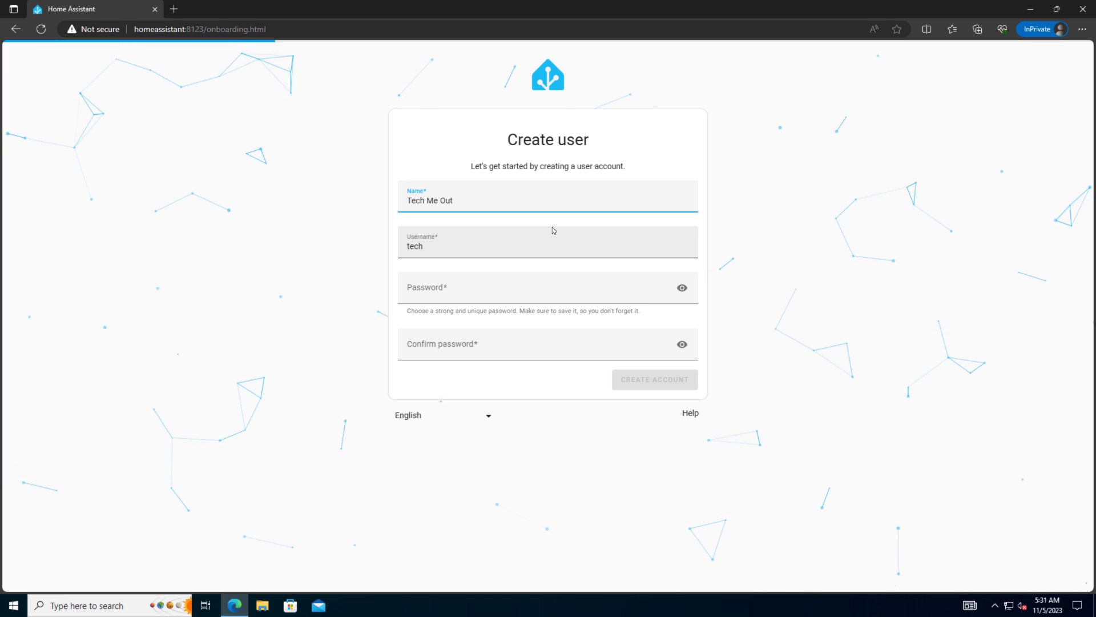
{"action": "key", "text": "Tab"}
{"action": "key", "text": "Right"}
{"action": "type", "text": "meout"}
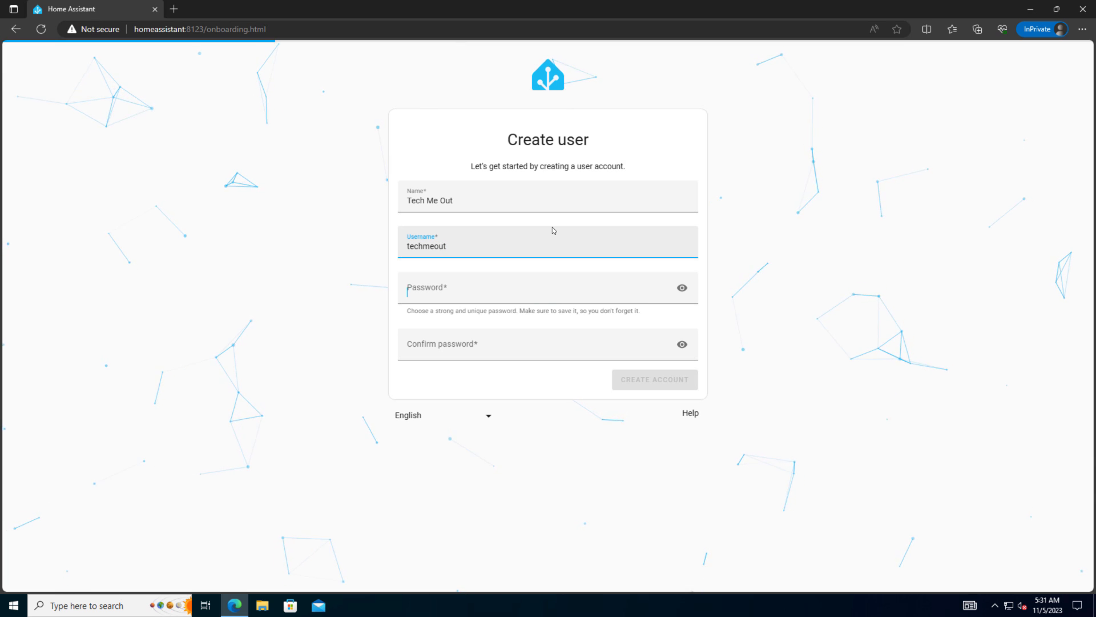
{"action": "key", "text": "Tab"}
{"action": "type", "text": "••••••••"}
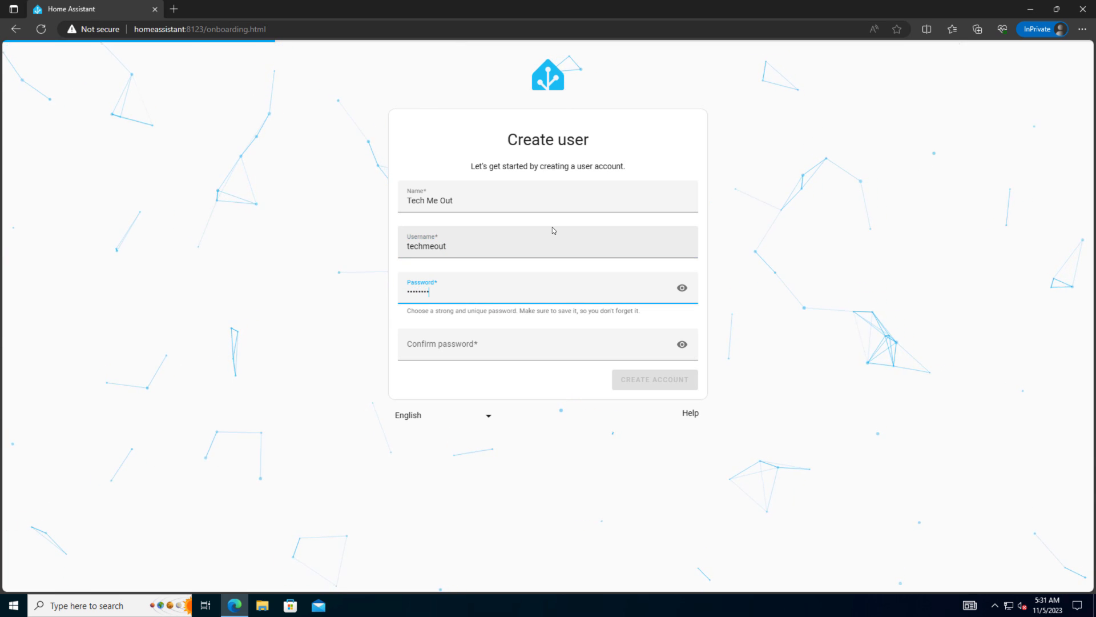
{"action": "key", "text": "Tab"}
{"action": "type", "text": "••••"}
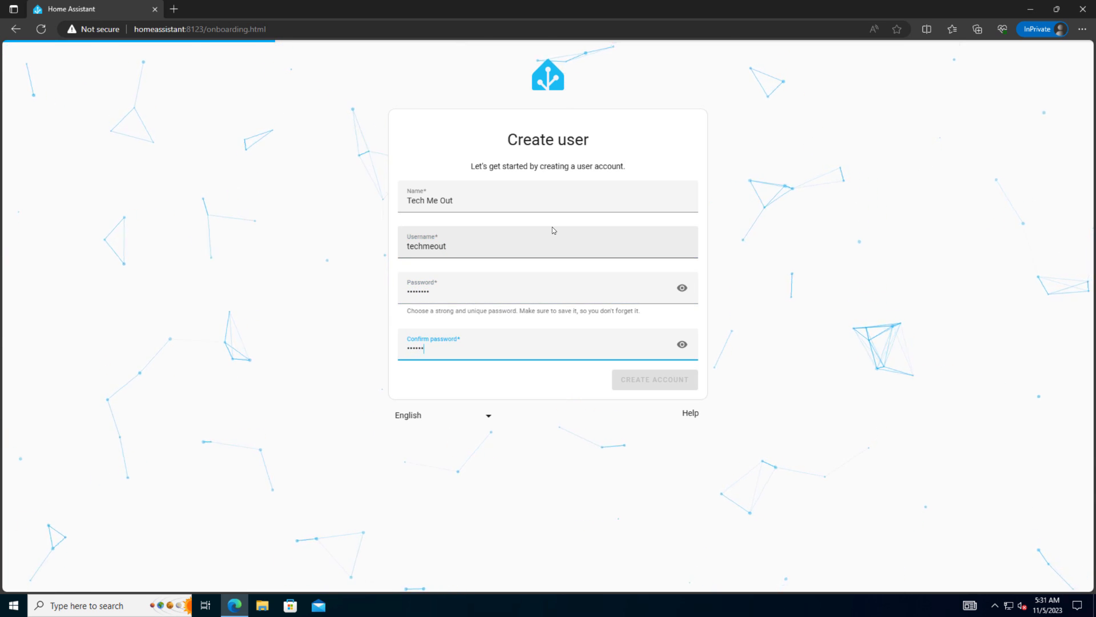
{"action": "type", "text": "1"}
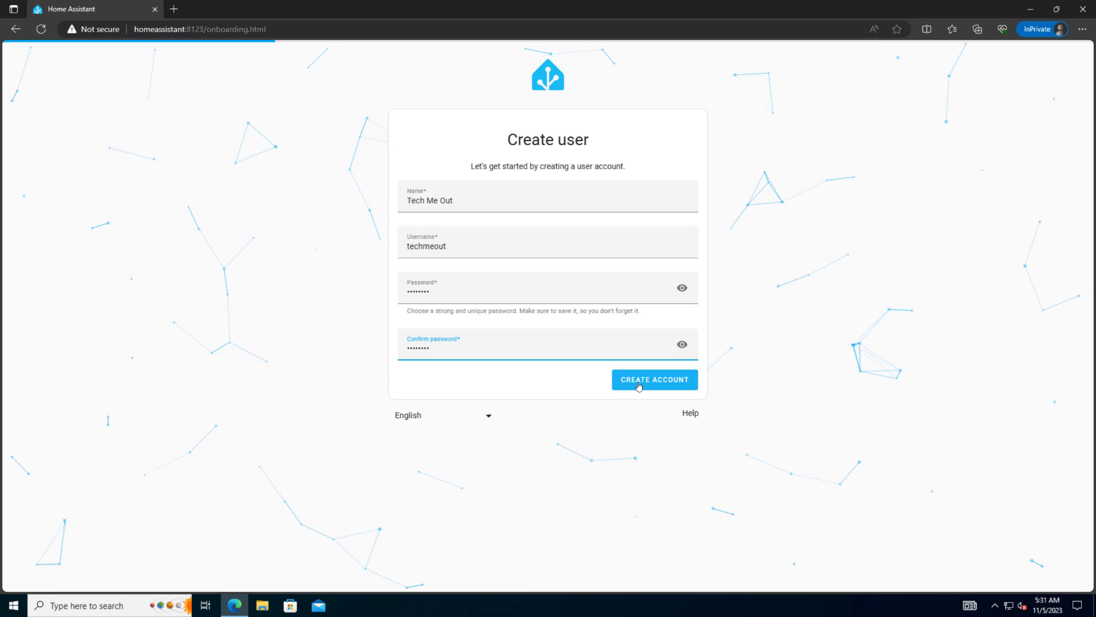
{"action": "left_click", "coordinate": [638, 386]}
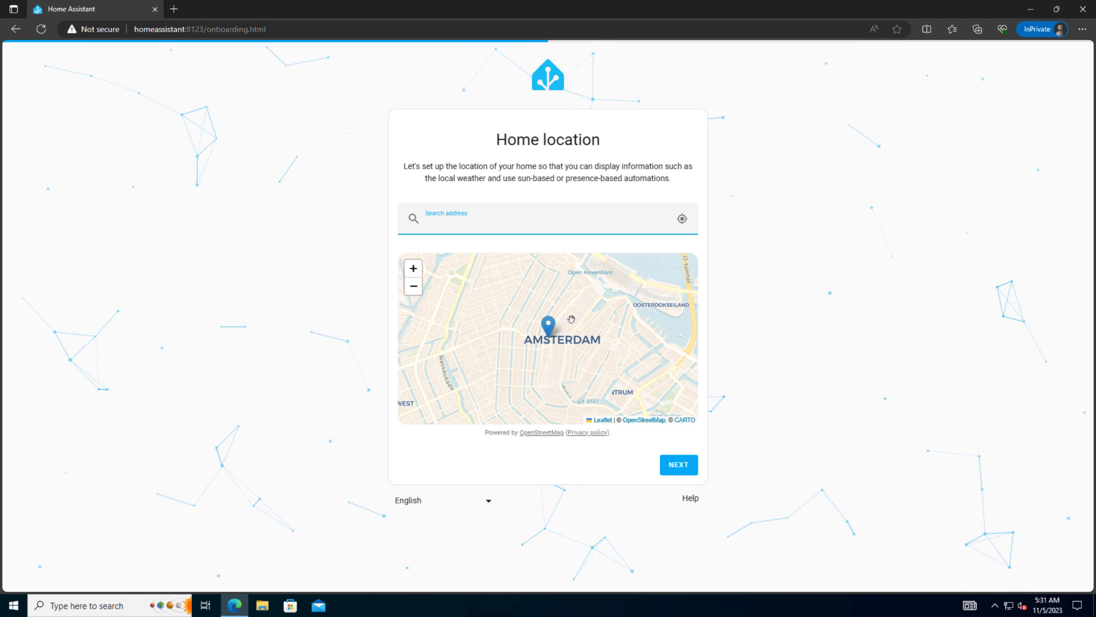
Step: Keep the default Amsterdam home location, set the country to United States, and skip analytics sharing
{"action": "left_click", "coordinate": [556, 337]}
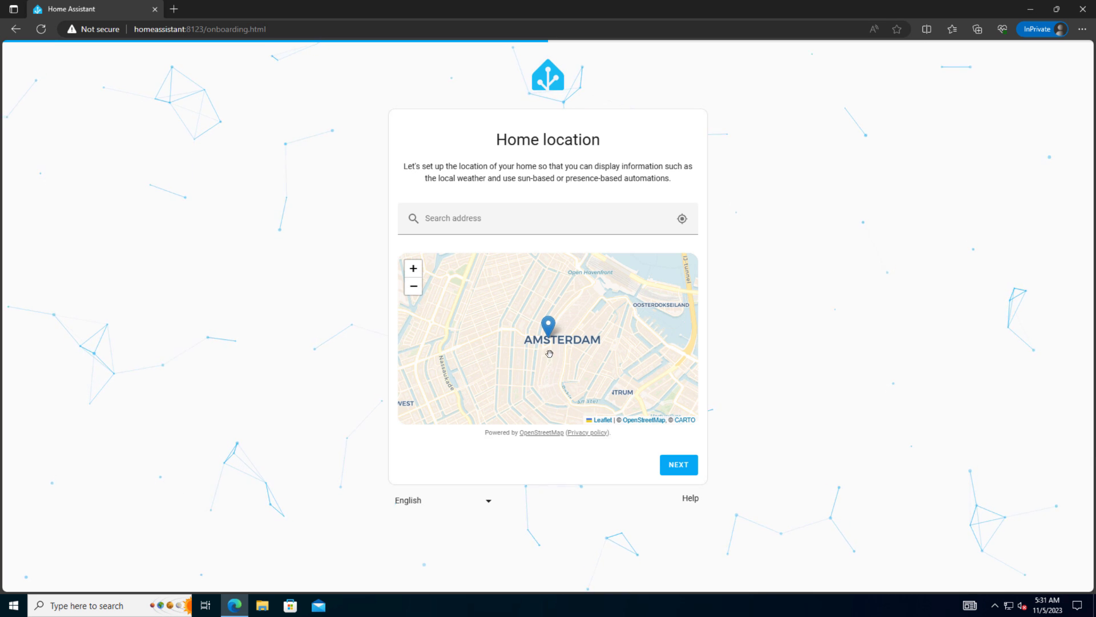
{"action": "left_click", "coordinate": [665, 475]}
{"action": "left_click", "coordinate": [547, 184]}
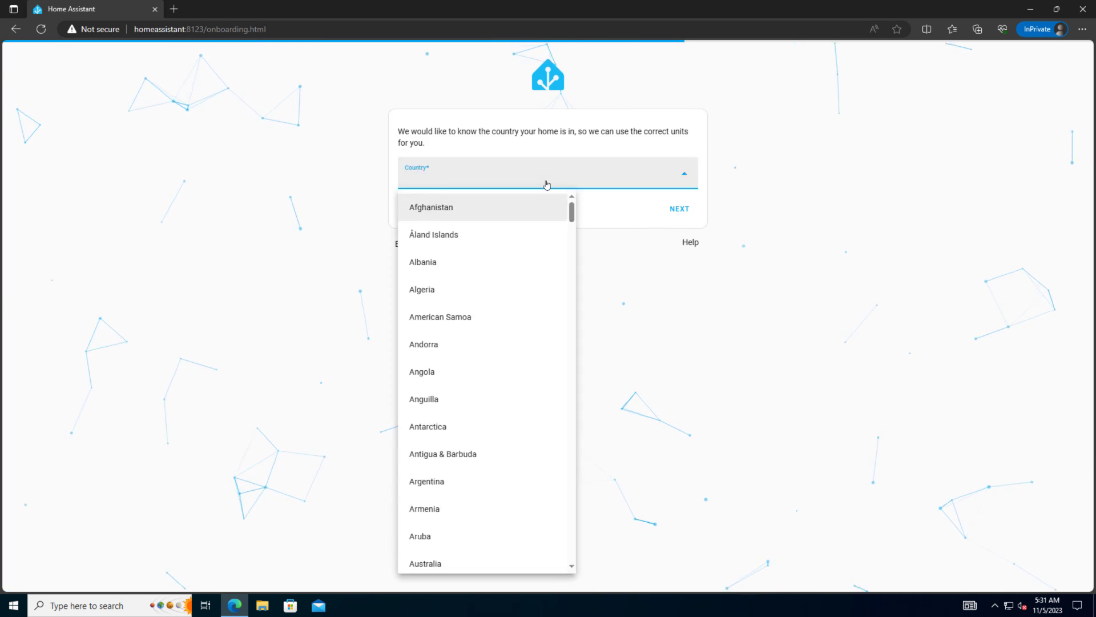
{"action": "type", "text": "un"}
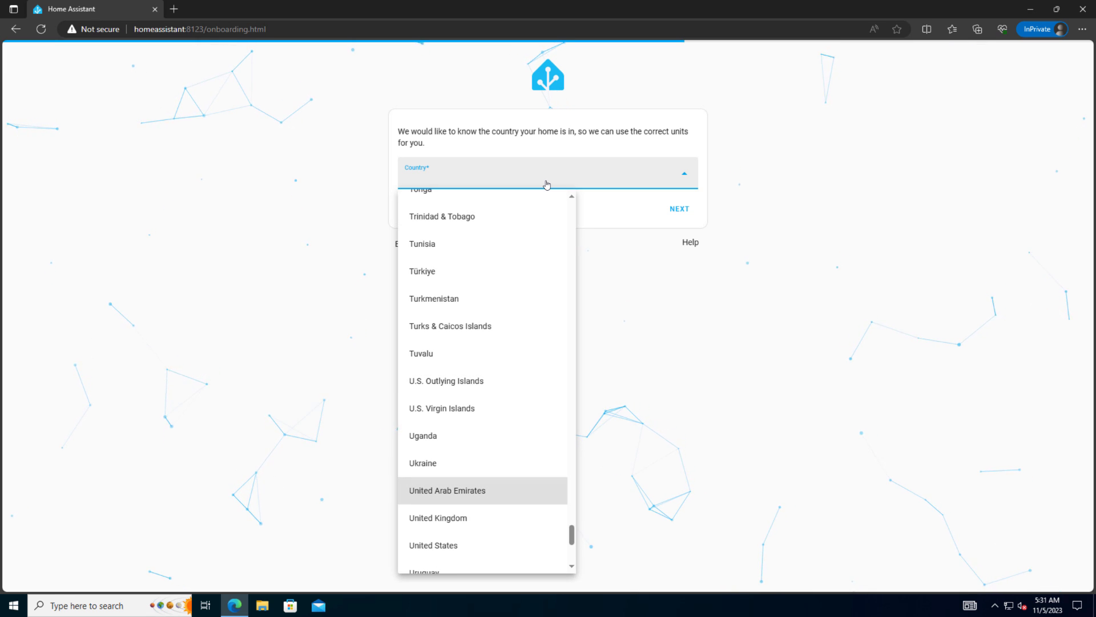
{"action": "left_click", "coordinate": [436, 547]}
{"action": "left_click", "coordinate": [680, 210]}
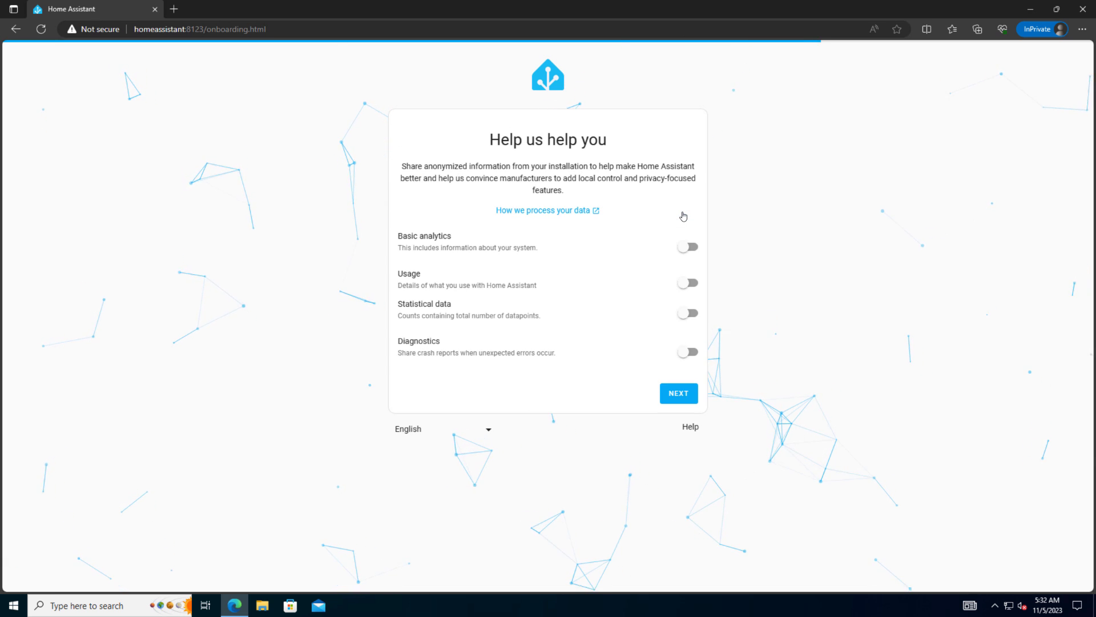
{"action": "left_click", "coordinate": [678, 394]}
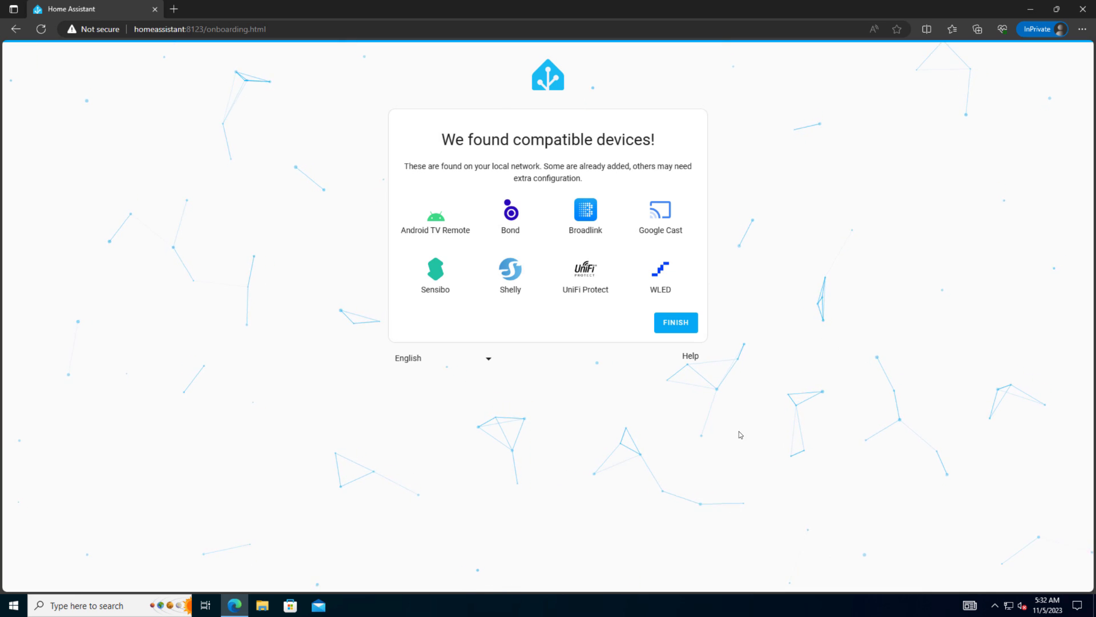
Step: Finish onboarding from the compatible devices screen to open the Overview dashboard
{"action": "left_click", "coordinate": [676, 327]}
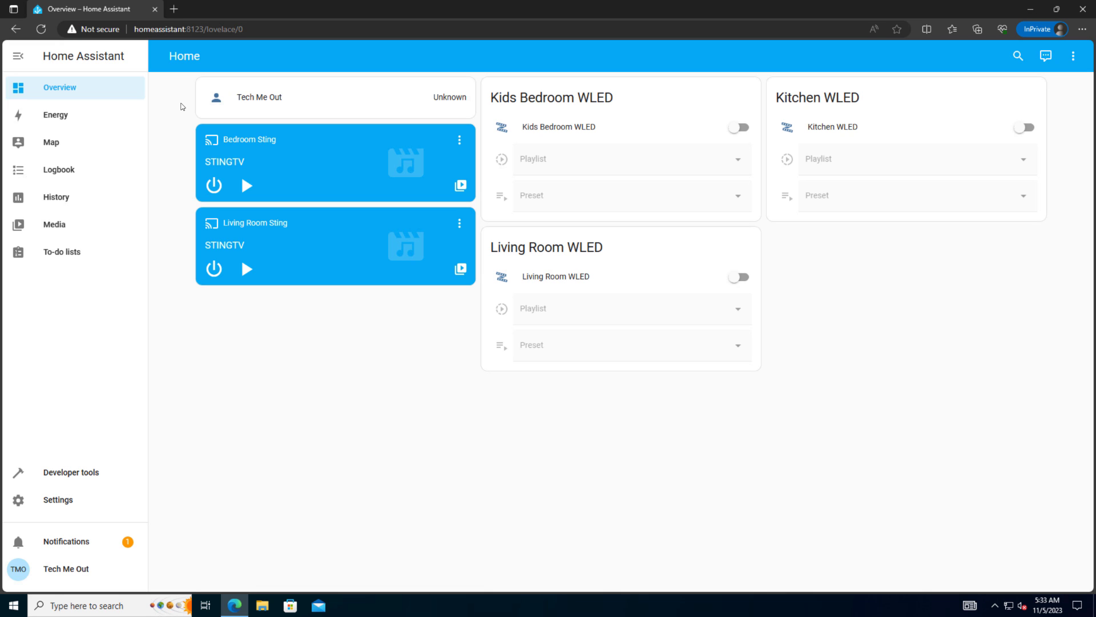
Step: Open 192.168.99.4 in a new private tab and proceed past the certificate warning
{"action": "left_click", "coordinate": [175, 13]}
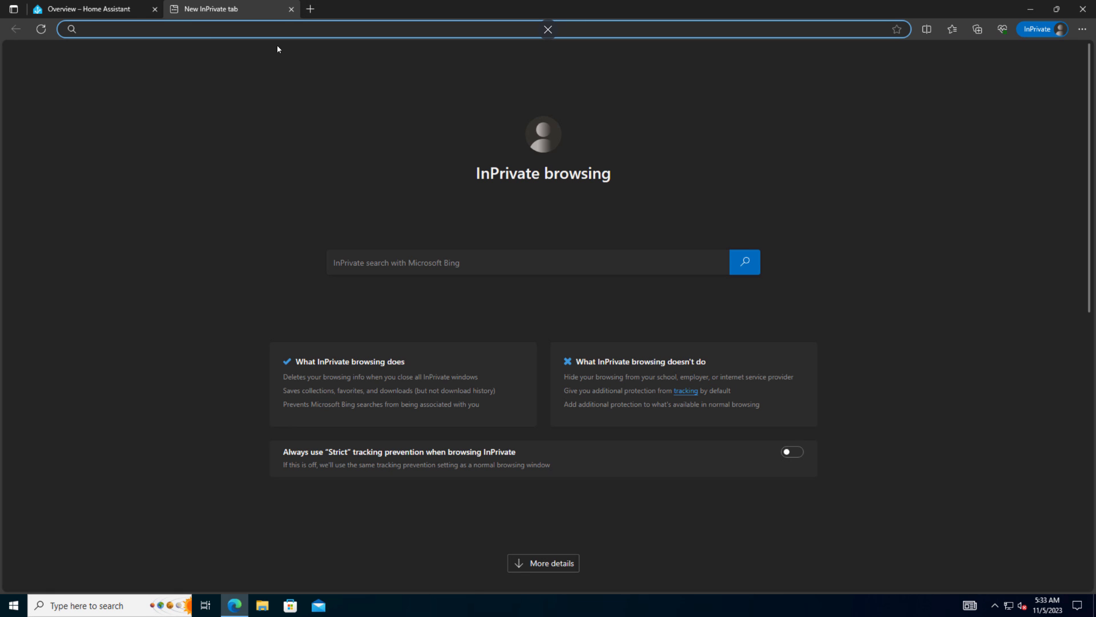
{"action": "type", "text": "192"}
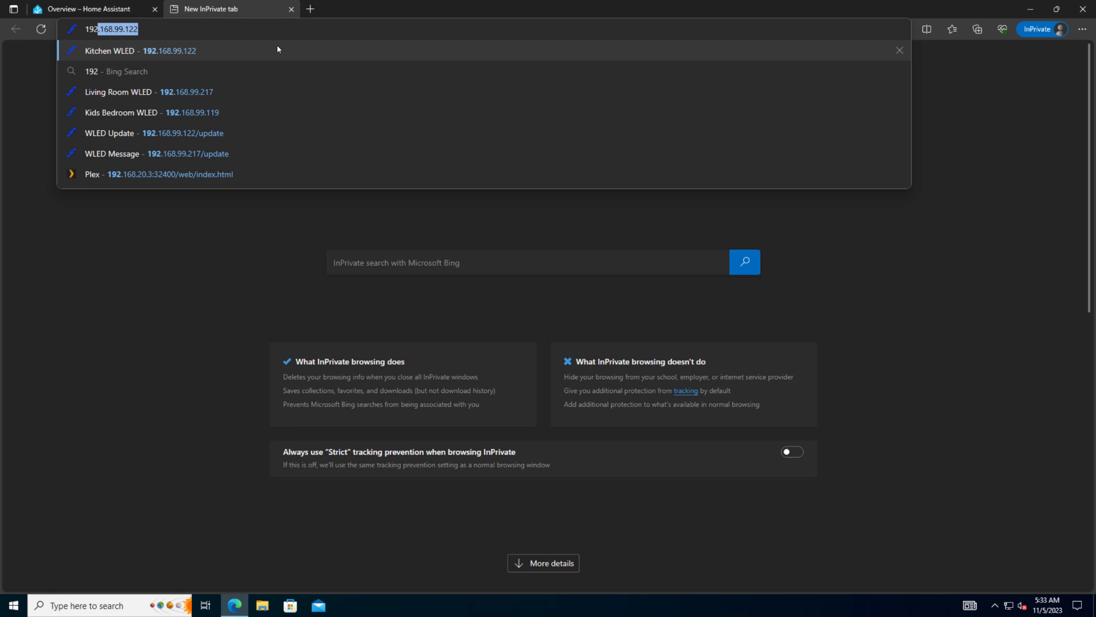
{"action": "type", "text": ".168.99.4"}
{"action": "key", "text": "Return"}
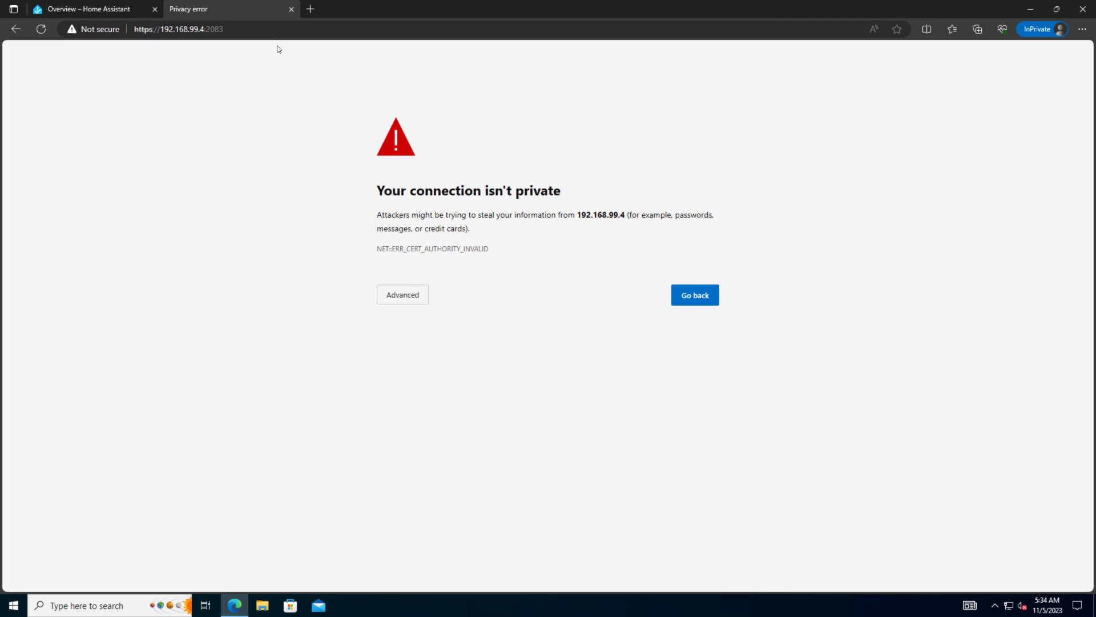
{"action": "left_click", "coordinate": [420, 296]}
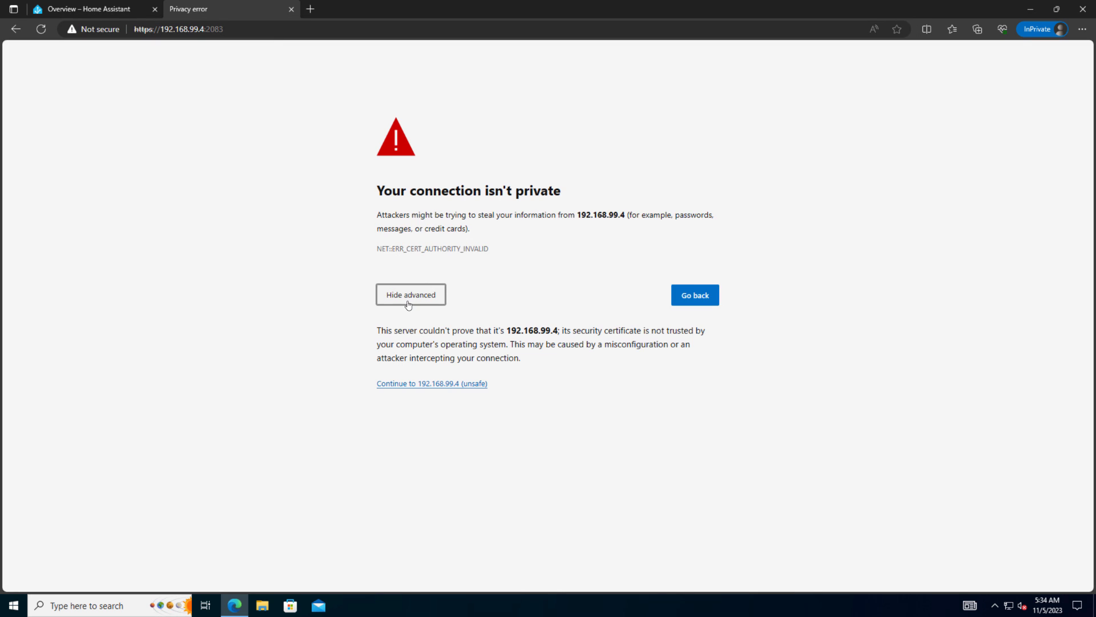
{"action": "left_click", "coordinate": [415, 383]}
Step: Log in with the admin username and password
{"action": "left_click", "coordinate": [480, 146]}
{"action": "type", "text": "home.a"}
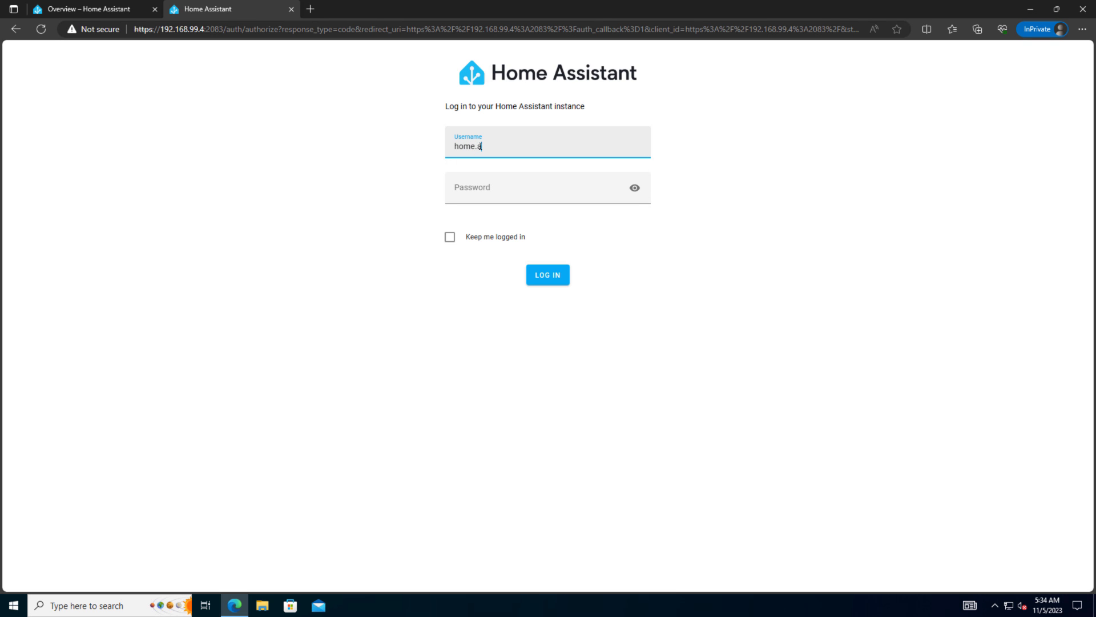
{"action": "type", "text": "dmin"}
{"action": "key", "text": "Return"}
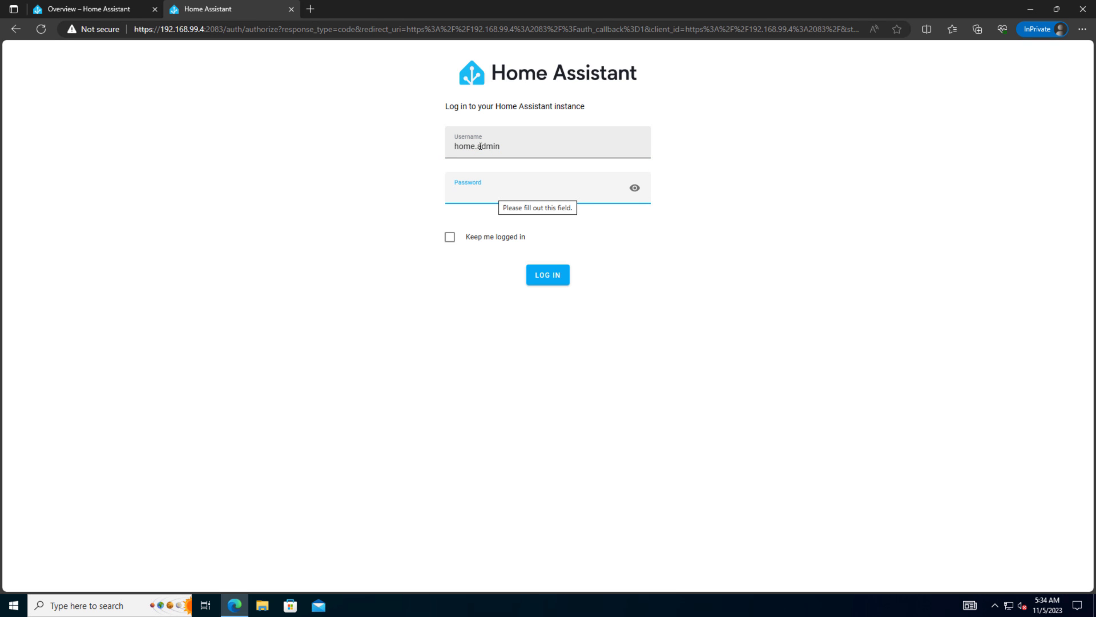
{"action": "key", "text": "Return"}
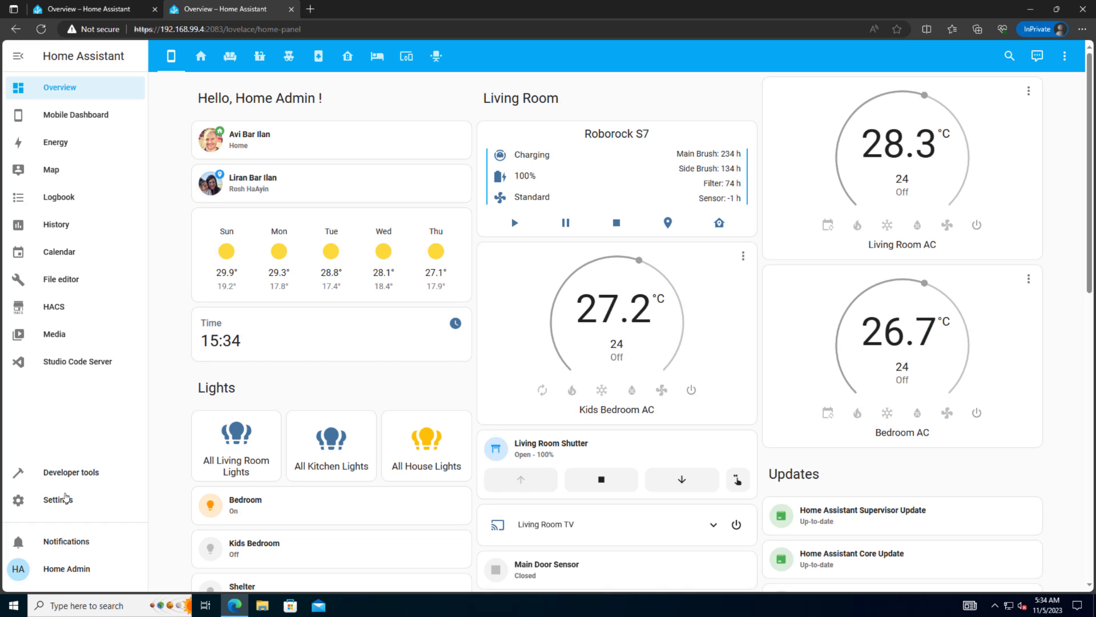
Step: Create a full backup named FULL from Settings > System > Backups
{"action": "left_click", "coordinate": [63, 502]}
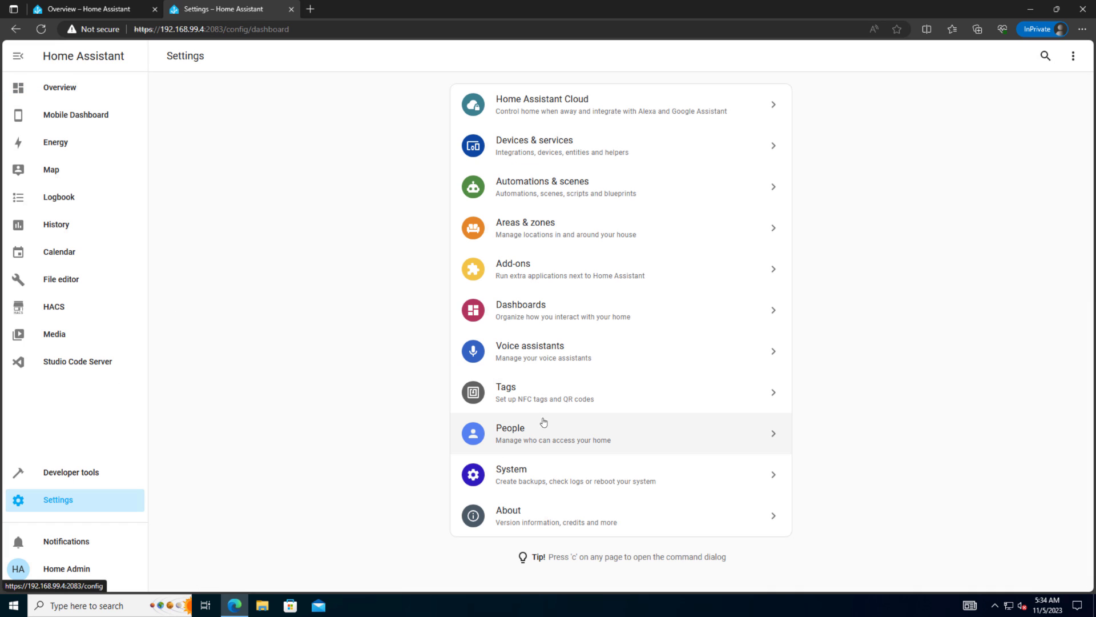
{"action": "left_click", "coordinate": [530, 475]}
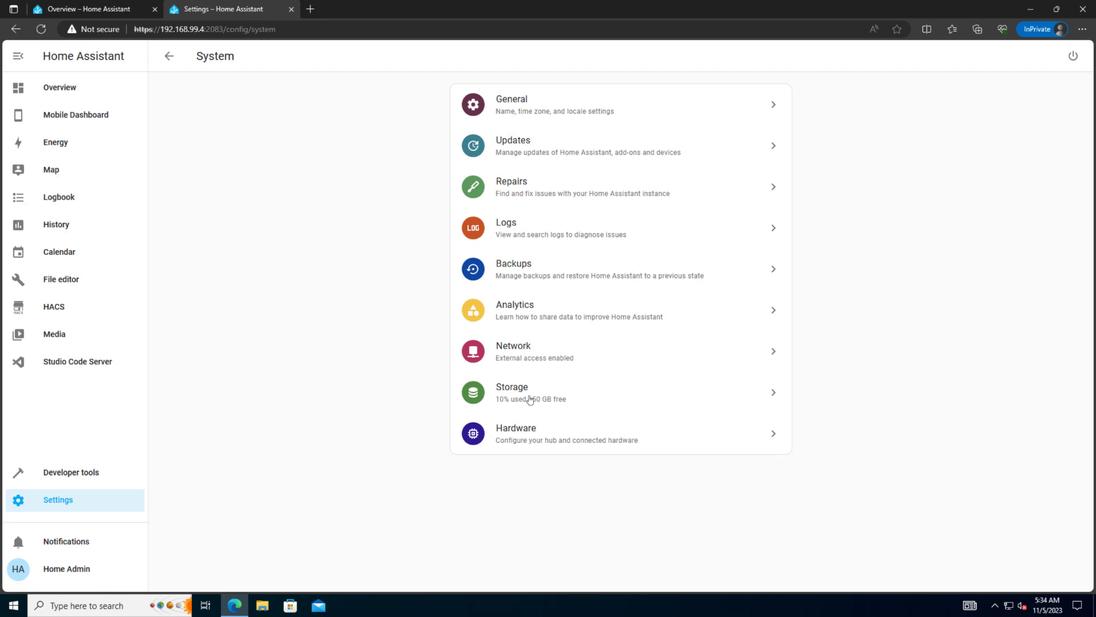
{"action": "left_click", "coordinate": [517, 281]}
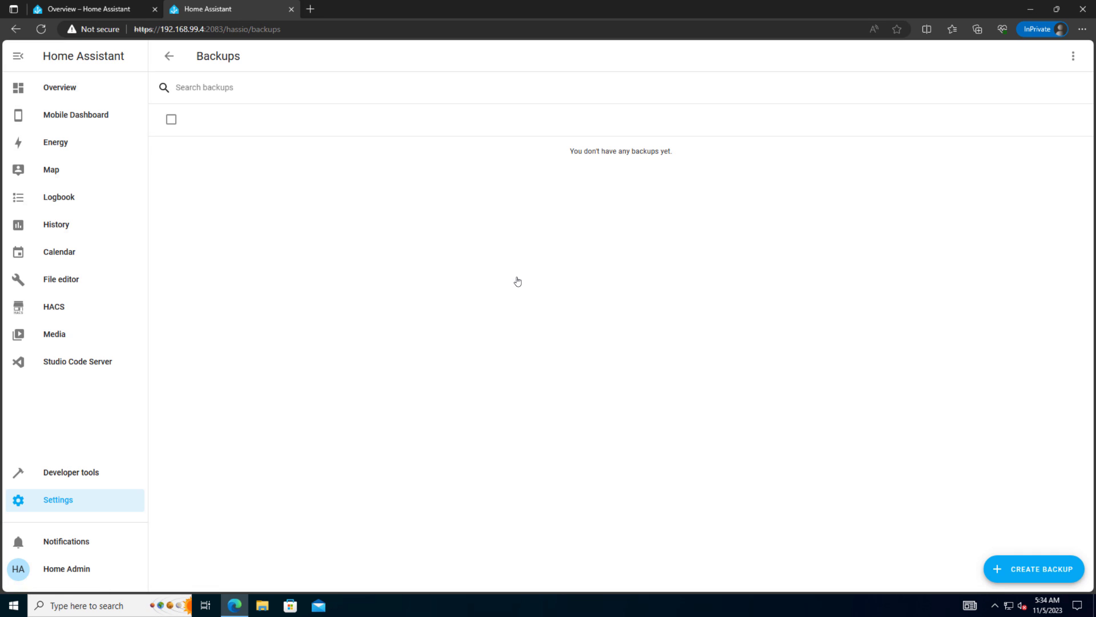
{"action": "left_click", "coordinate": [1041, 570]}
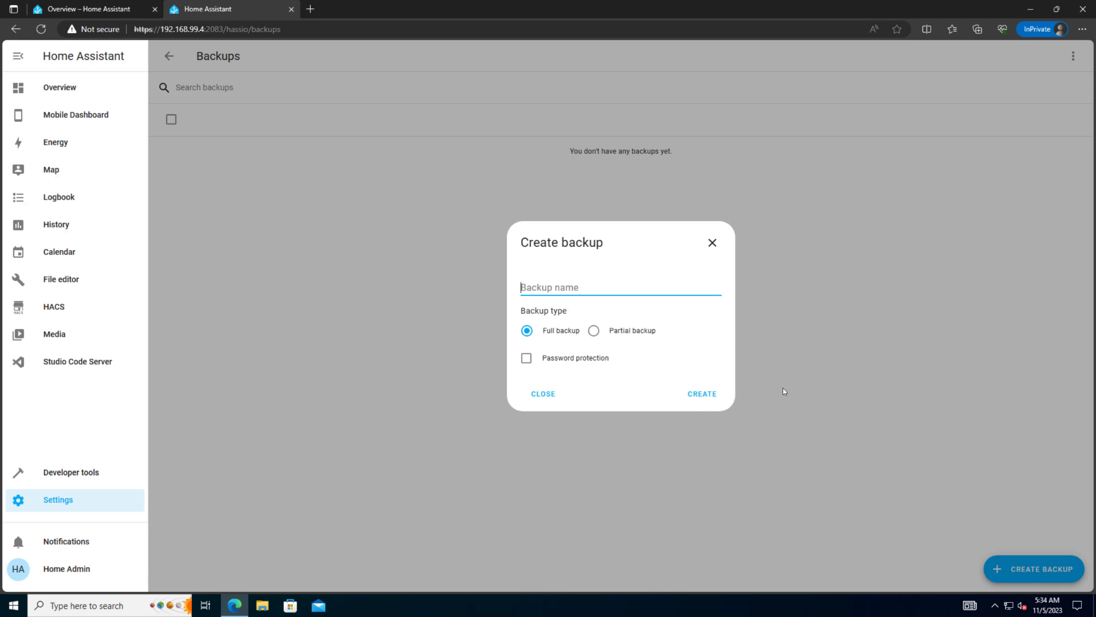
{"action": "type", "text": "FULL"}
{"action": "left_click", "coordinate": [703, 394]}
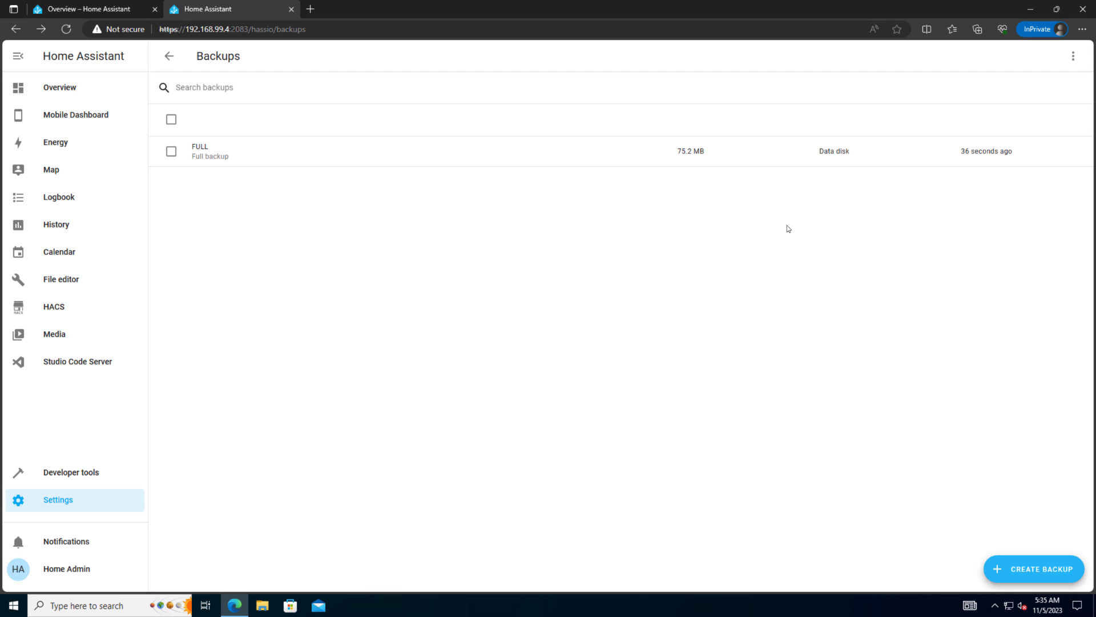
Step: Download the FULL backup to Downloads as FULL.tar, replacing the existing file
{"action": "left_click", "coordinate": [865, 158]}
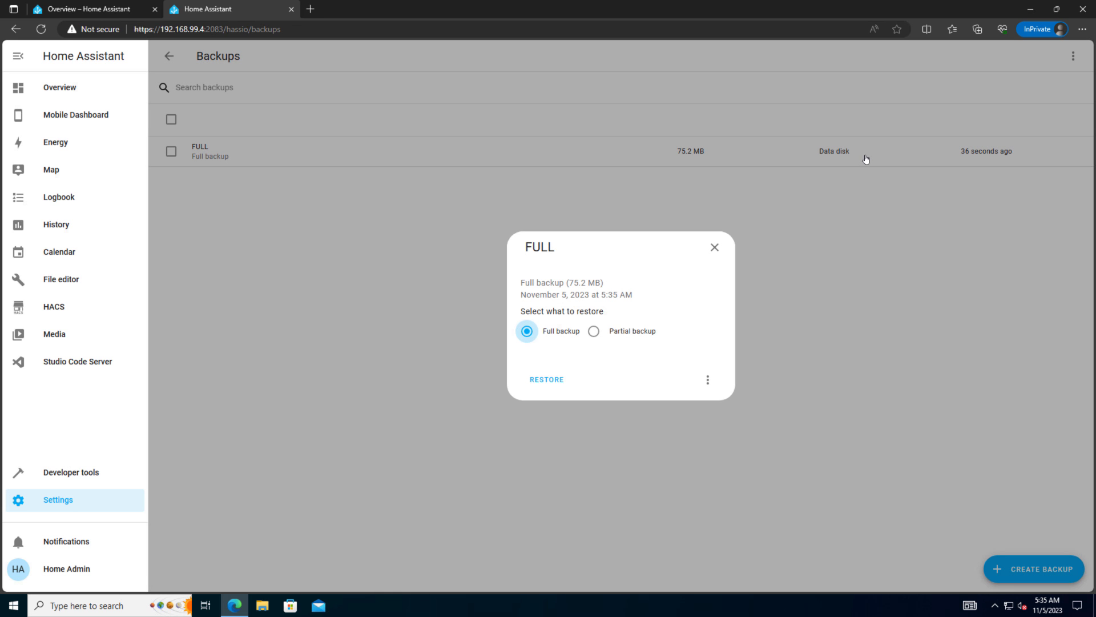
{"action": "left_click", "coordinate": [708, 379]}
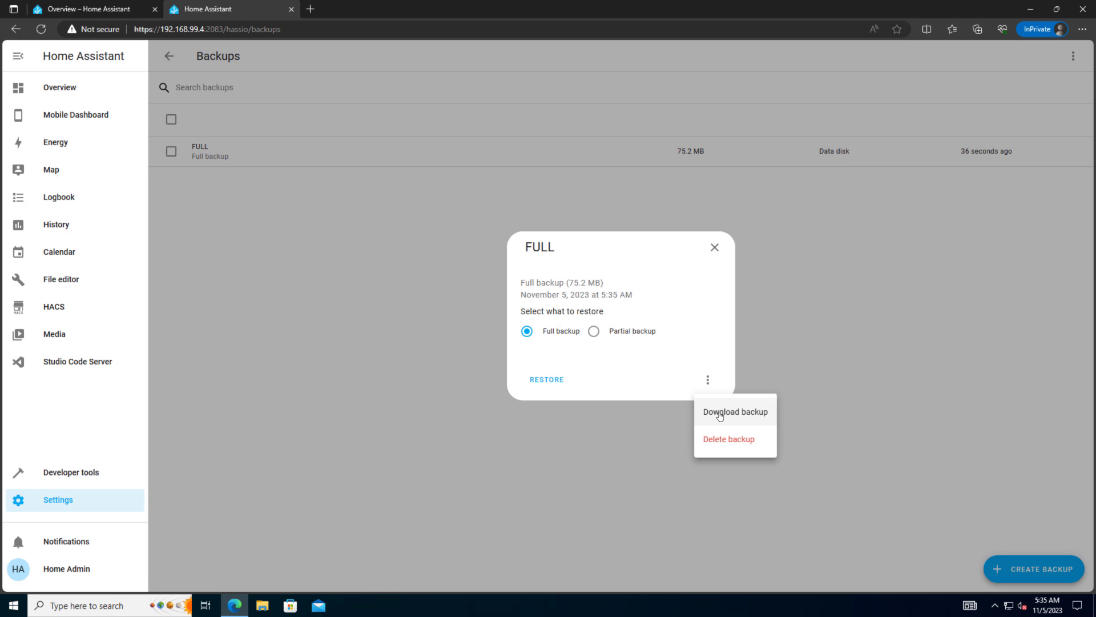
{"action": "left_click", "coordinate": [718, 410]}
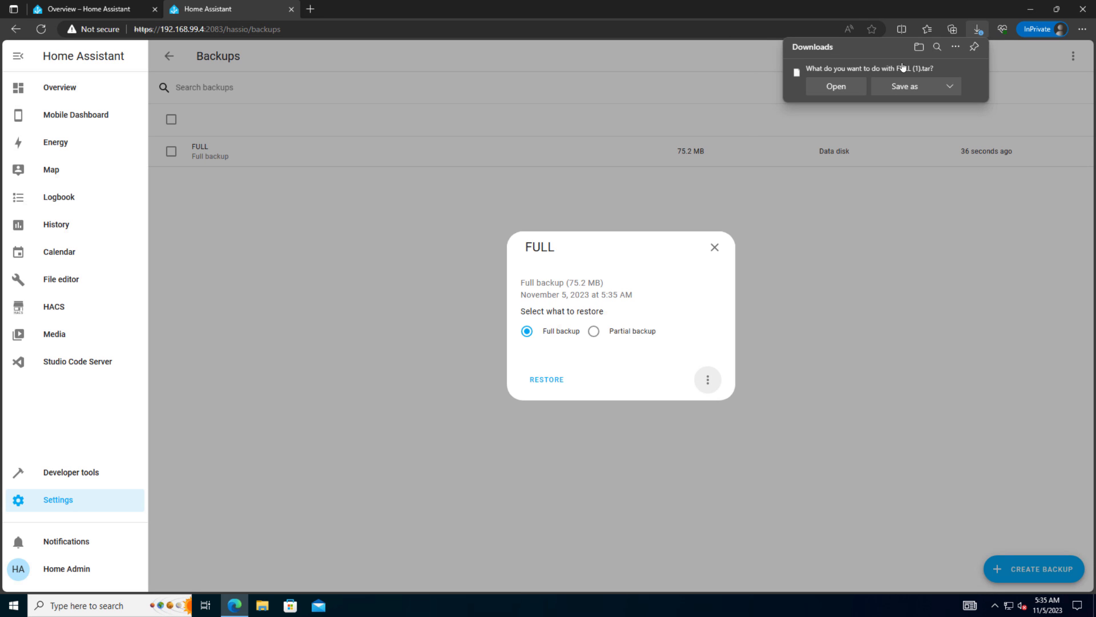
{"action": "left_click", "coordinate": [905, 88]}
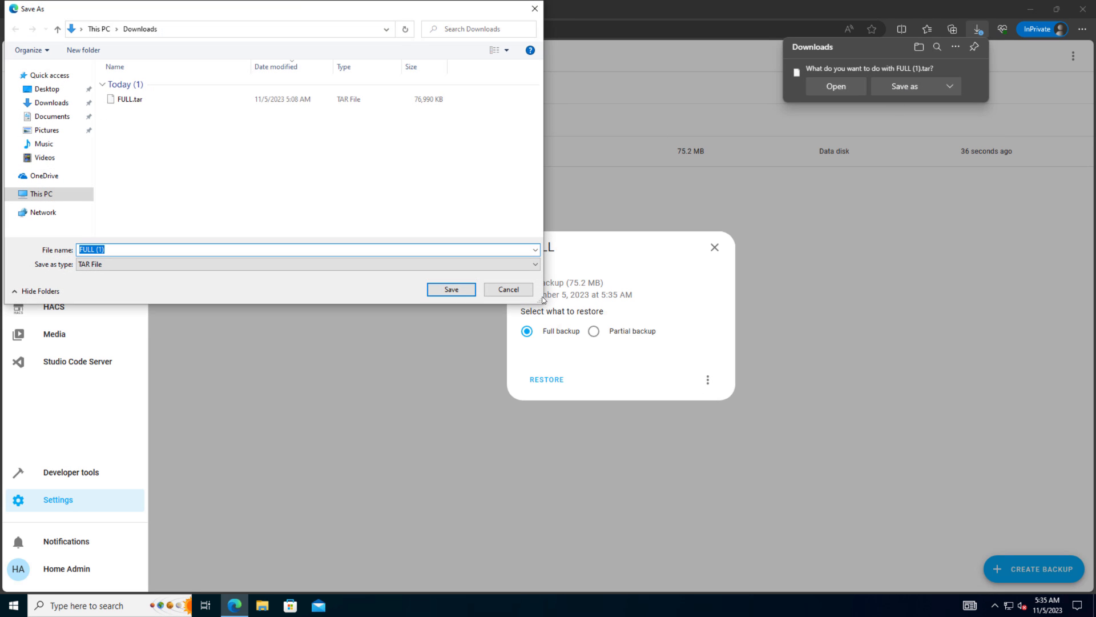
{"action": "left_click", "coordinate": [128, 99]}
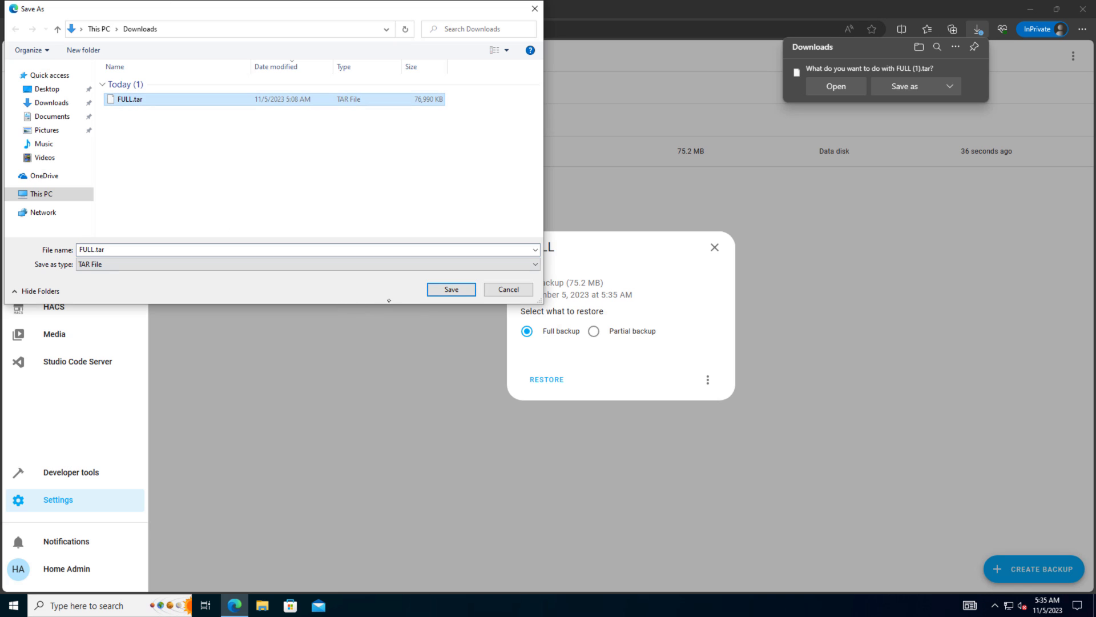
{"action": "left_click", "coordinate": [460, 296]}
{"action": "left_click", "coordinate": [591, 306]}
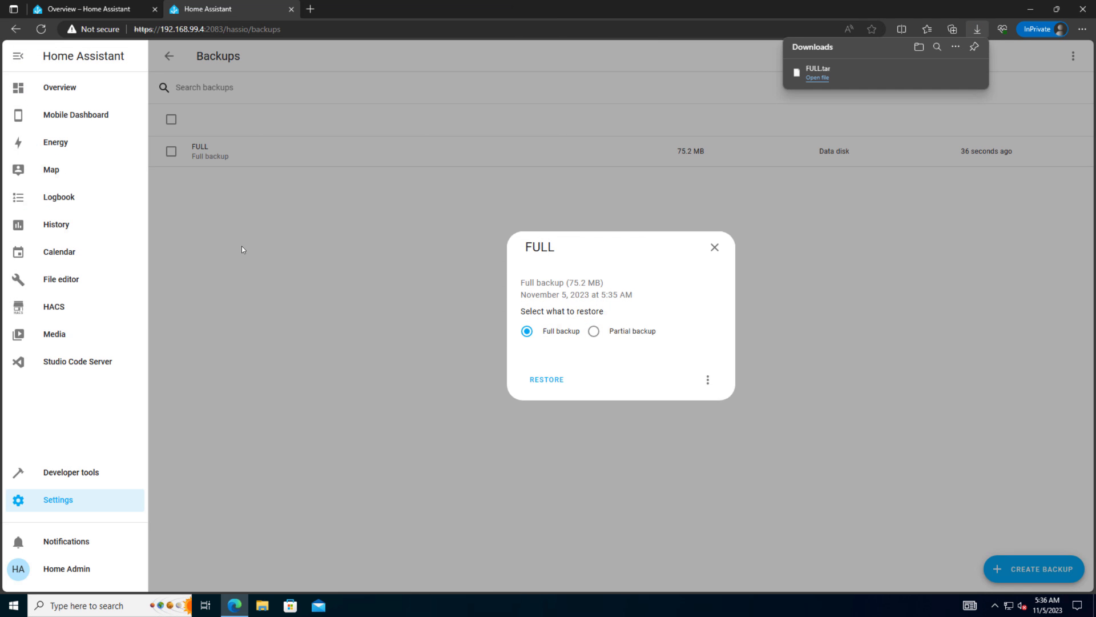
{"action": "left_click", "coordinate": [714, 247]}
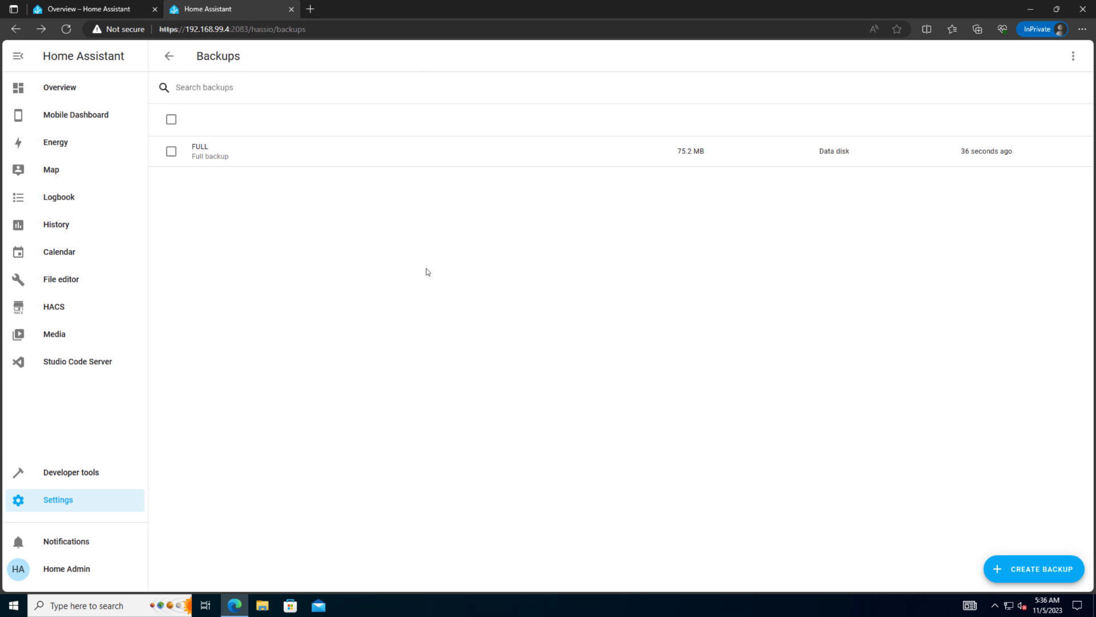
Step: Shut down the old Home Assistant system from the System page's advanced power options
{"action": "left_click", "coordinate": [99, 501]}
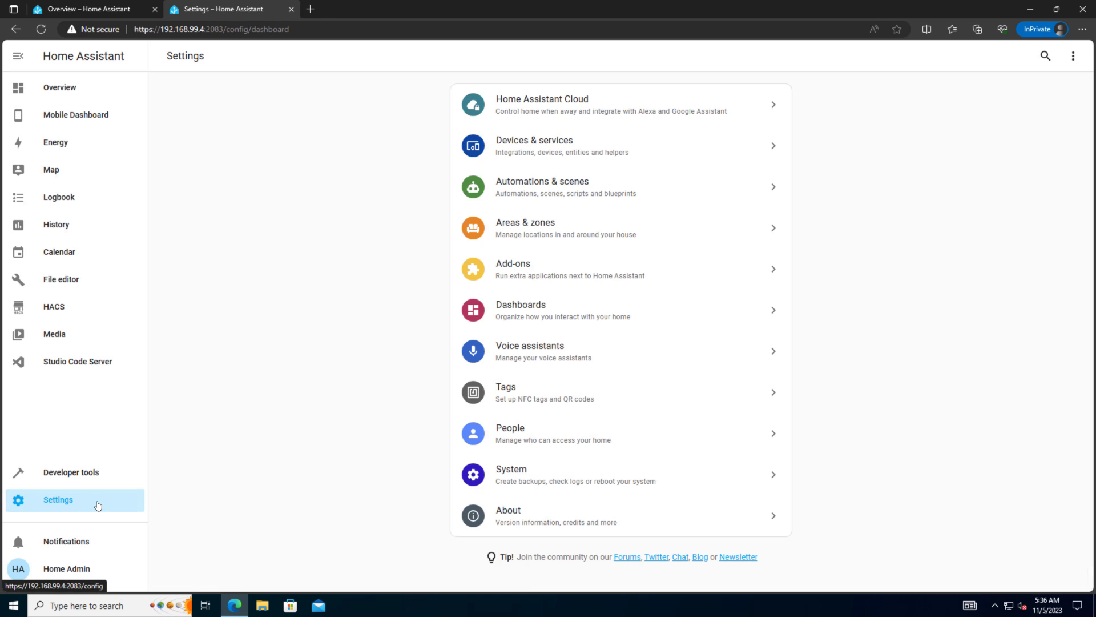
{"action": "left_click", "coordinate": [534, 478]}
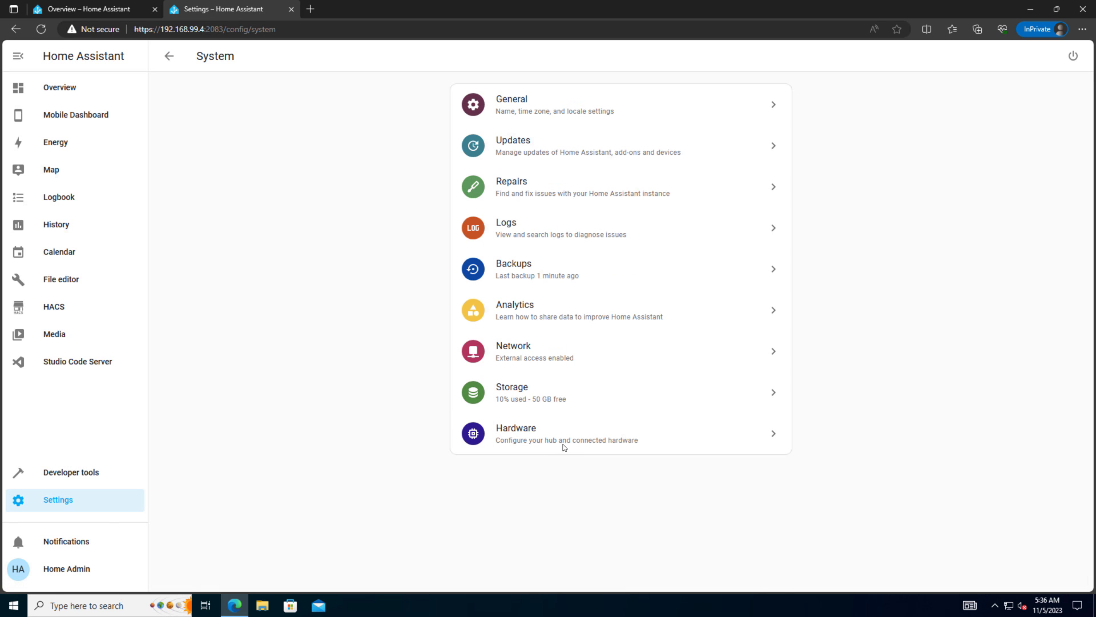
{"action": "left_click", "coordinate": [1075, 57]}
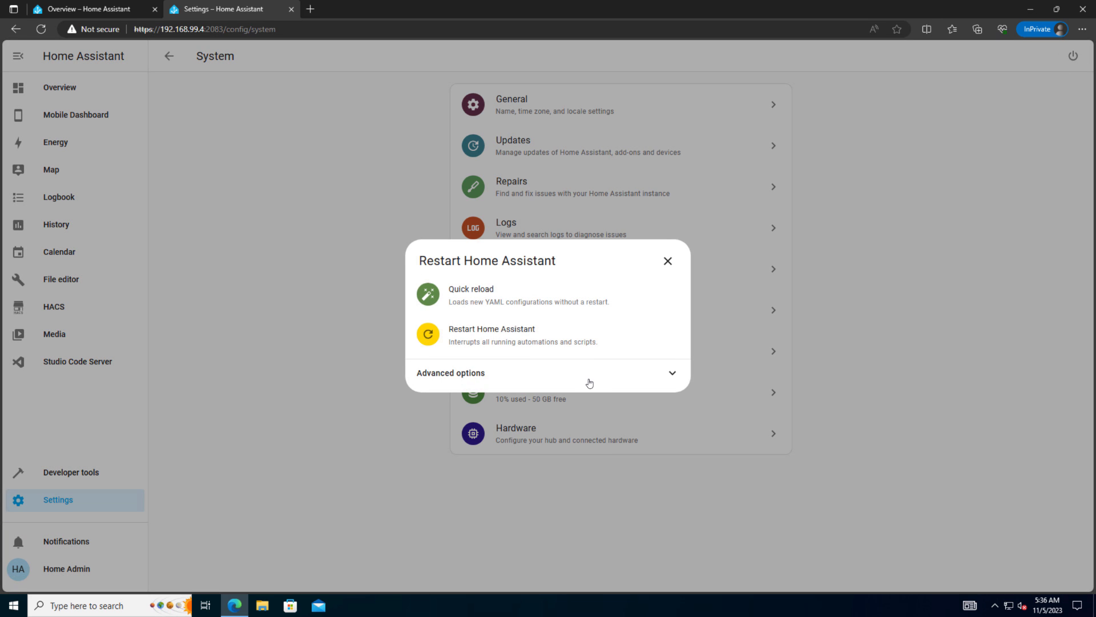
{"action": "left_click", "coordinate": [590, 382]}
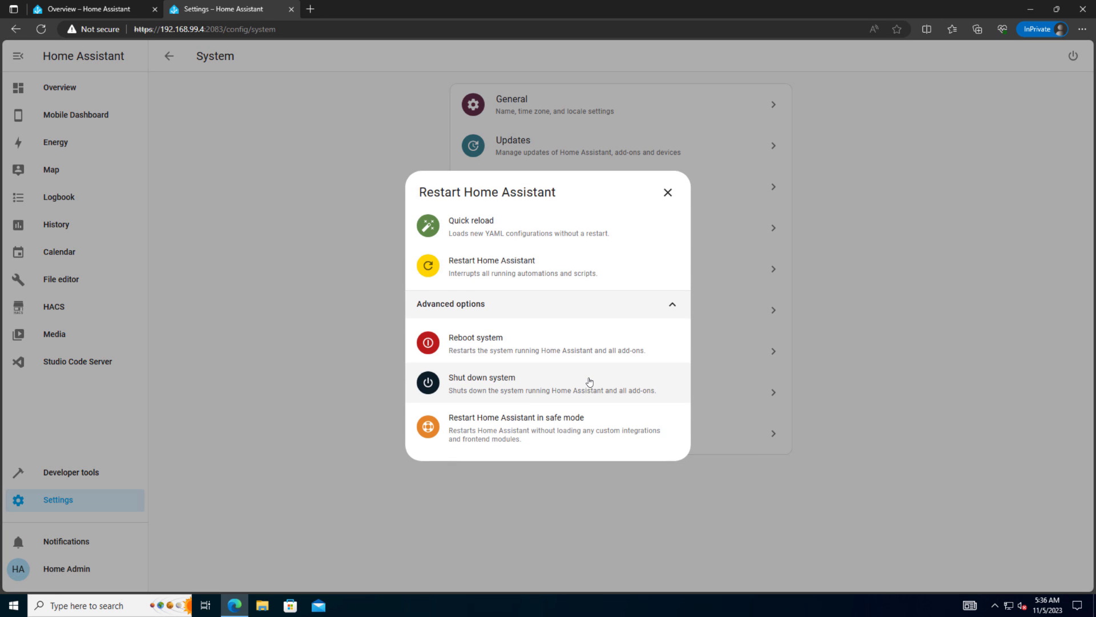
{"action": "left_click", "coordinate": [505, 384]}
{"action": "left_click", "coordinate": [657, 355]}
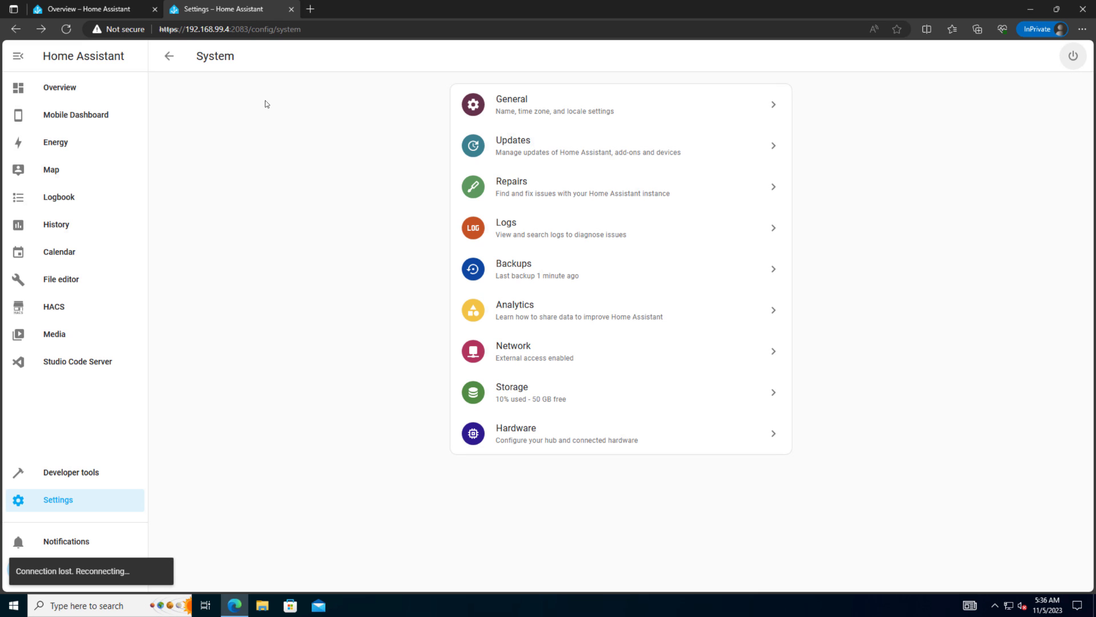
Step: Upload FULL.tar on the new system's Backups page and confirm a full restore from it
{"action": "left_click", "coordinate": [291, 9]}
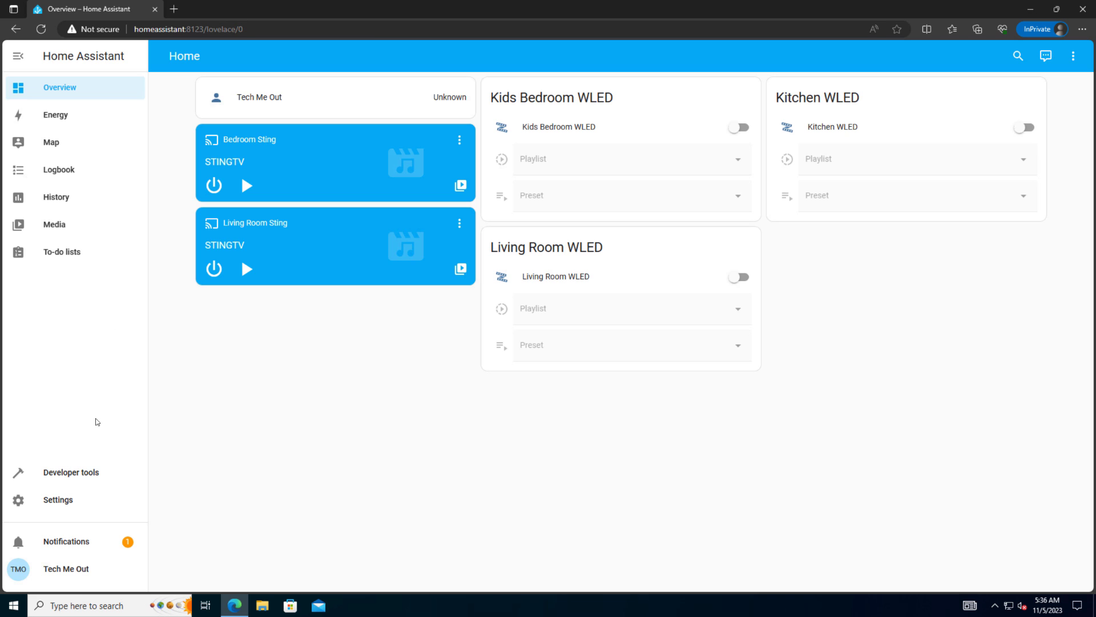
{"action": "left_click", "coordinate": [59, 502]}
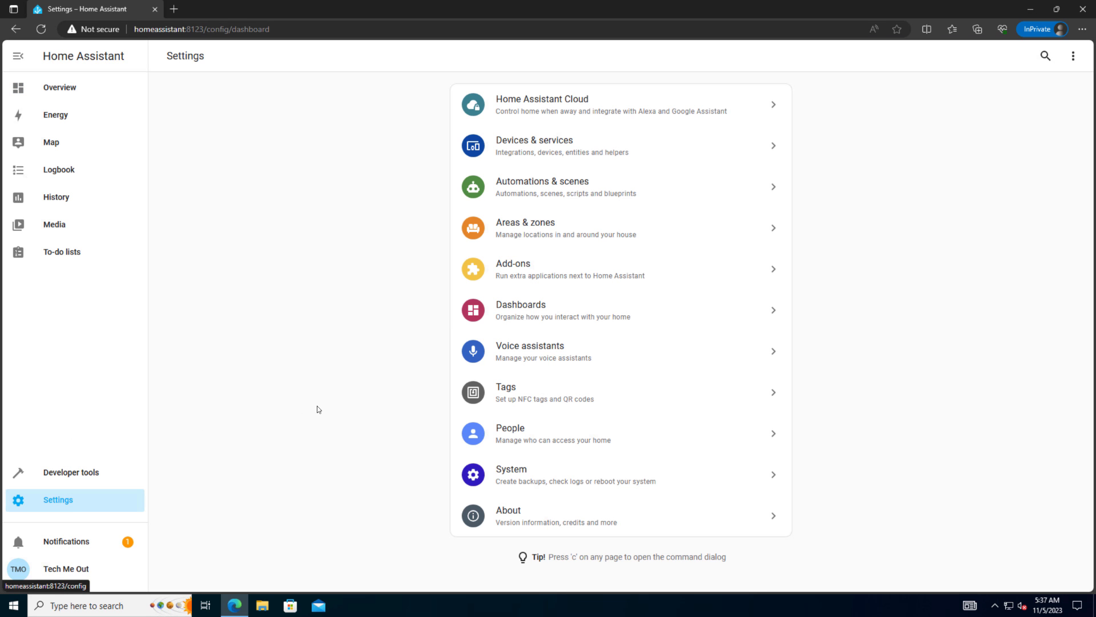
{"action": "left_click", "coordinate": [523, 478]}
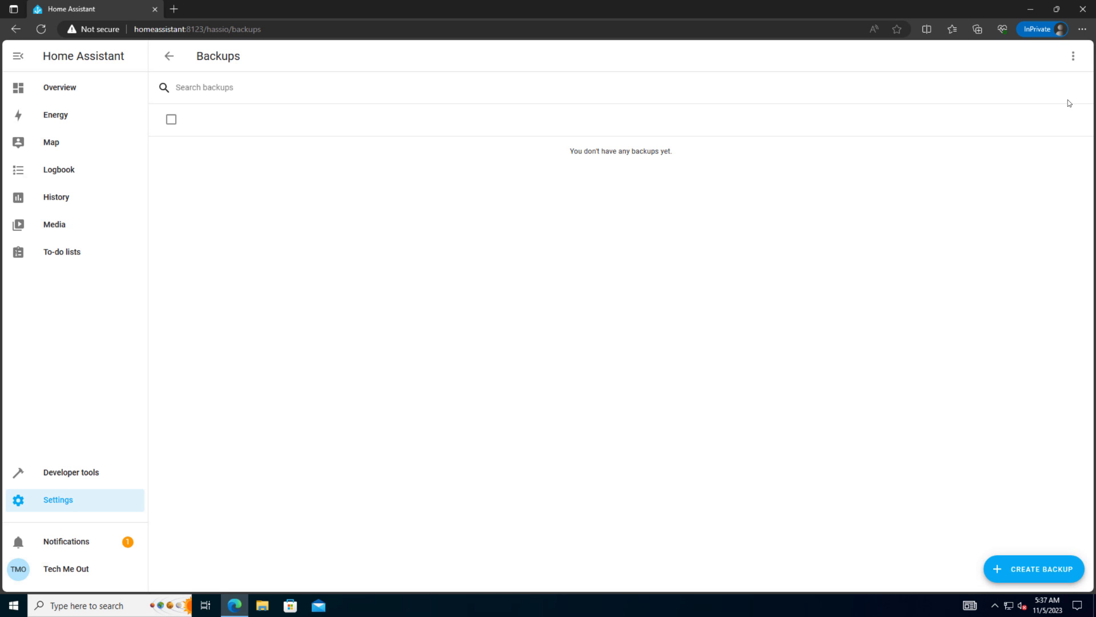
{"action": "left_click", "coordinate": [1073, 58]}
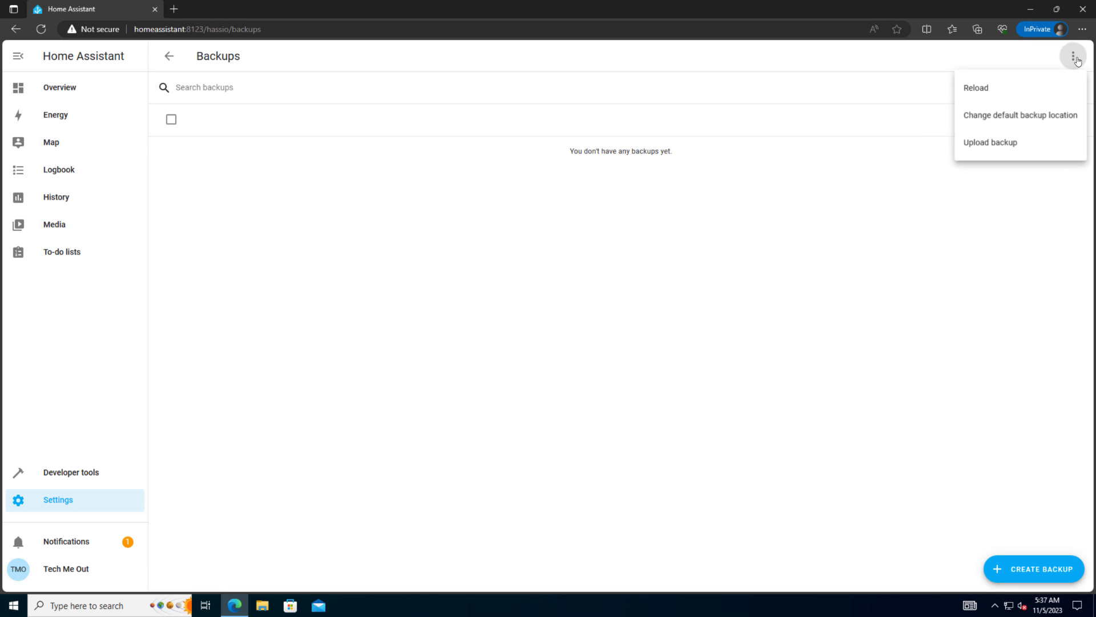
{"action": "left_click", "coordinate": [995, 142]}
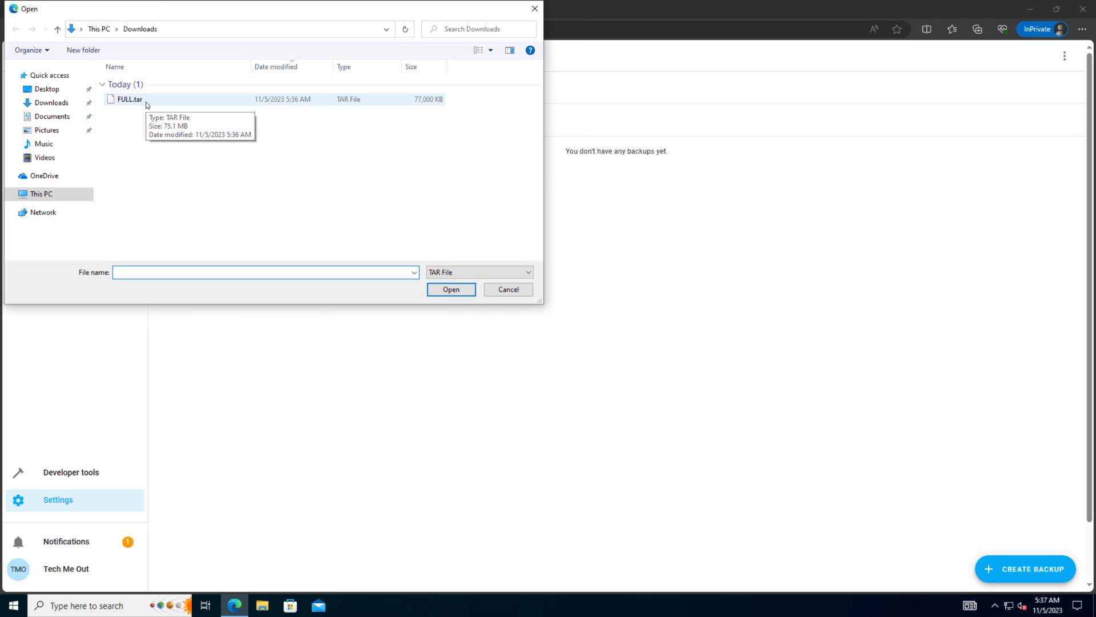
{"action": "double_click", "coordinate": [146, 102]}
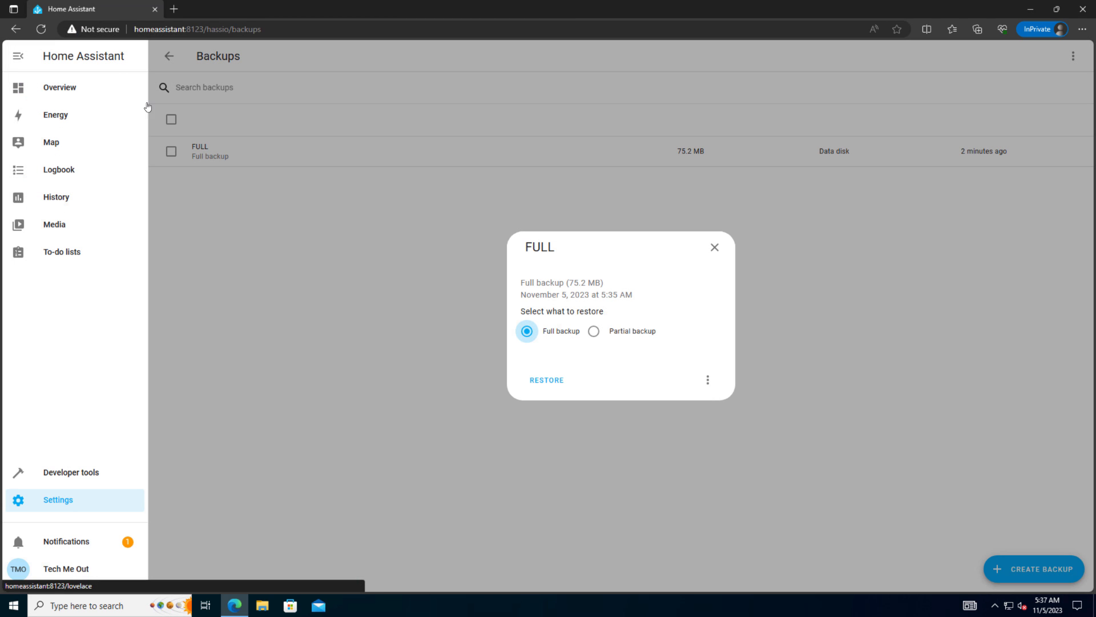
{"action": "left_click", "coordinate": [548, 380]}
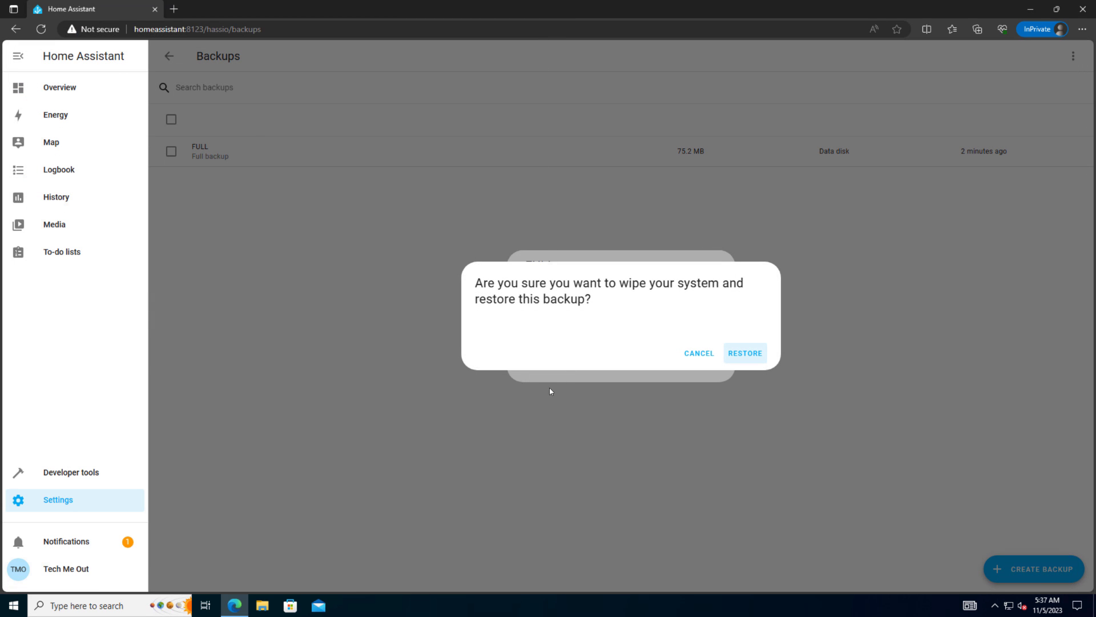
{"action": "left_click", "coordinate": [735, 416]}
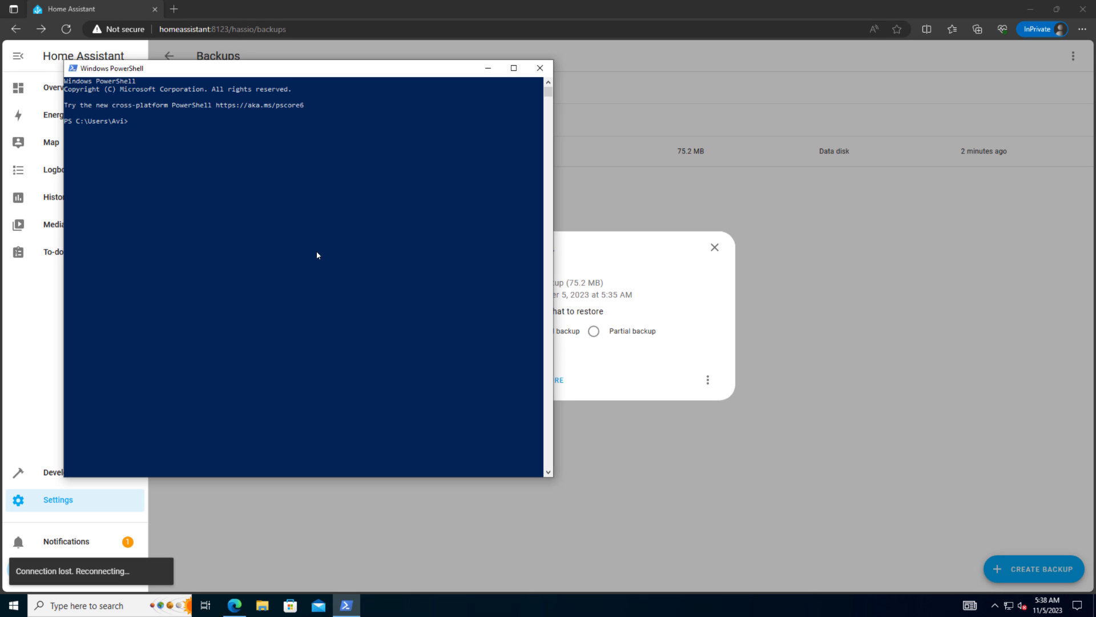
Step: Ping 192.168.99.4 to confirm the old system no longer responds
{"action": "type", "text": "ping 192.168.99.4"}
{"action": "key", "text": "Return"}
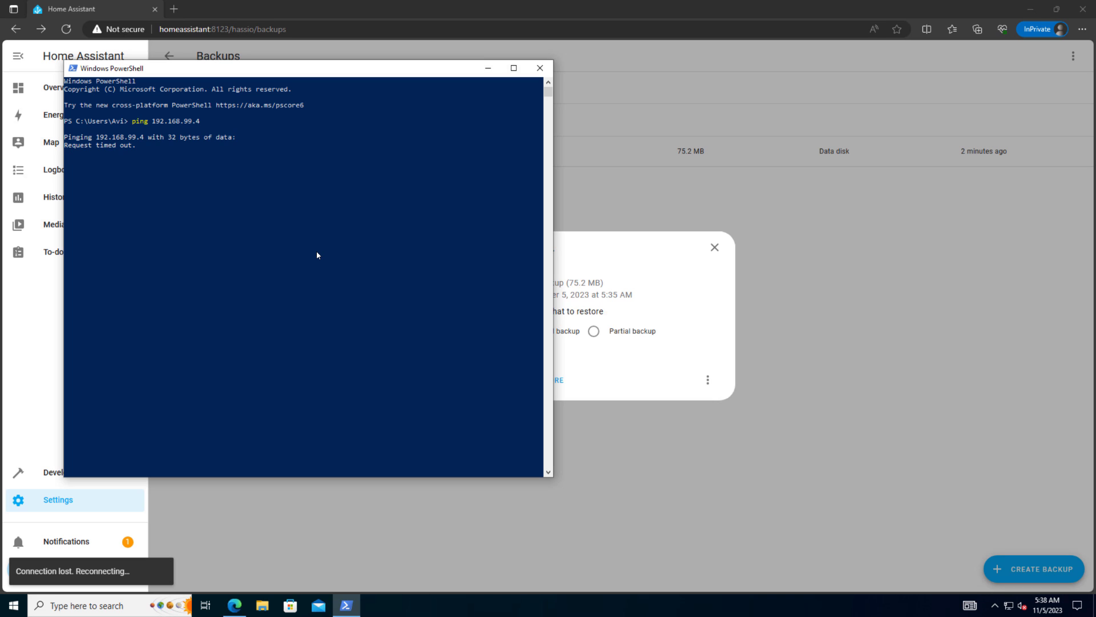
{"action": "key", "text": "ctrl+c"}
Step: Ping 192.168.99.212 to confirm the new system replies without packet loss
{"action": "key", "text": "Up"}
{"action": "key", "text": "BackSpace"}
{"action": "type", "text": "212"}
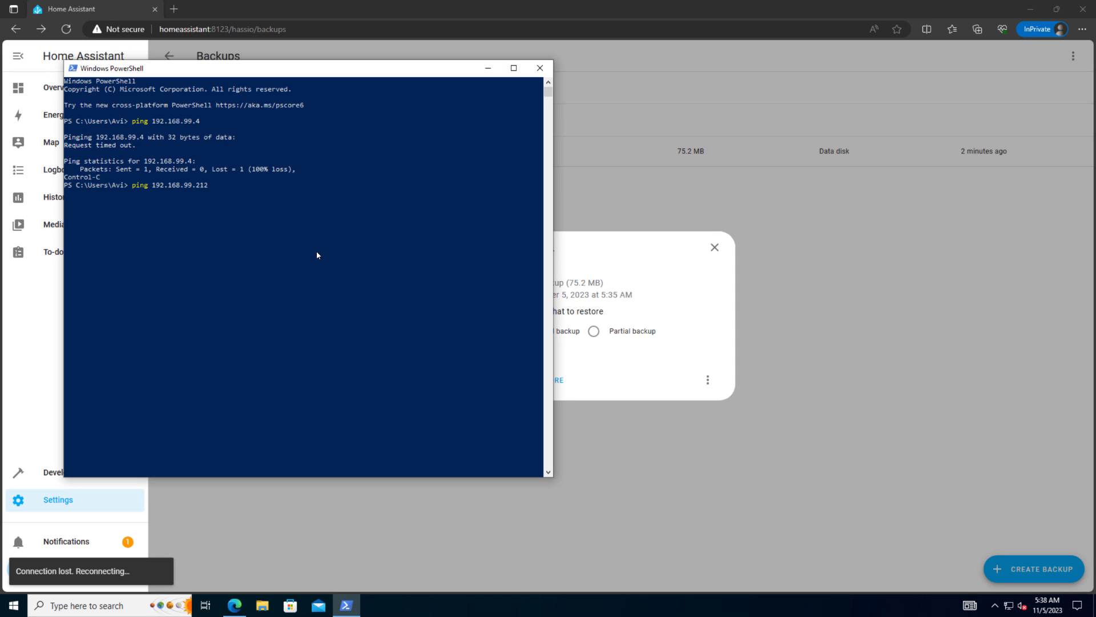
{"action": "key", "text": "Return"}
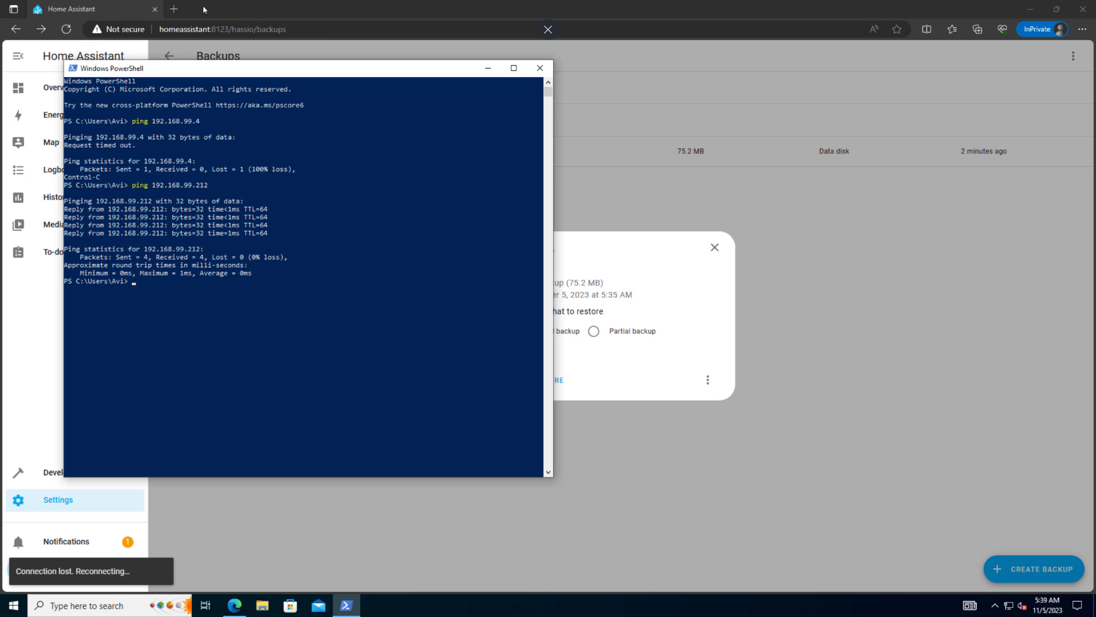
Step: Open a new InPrivate tab and start entering the https address for 192.168.99.212
{"action": "left_click", "coordinate": [173, 9]}
{"action": "type", "text": "h"}
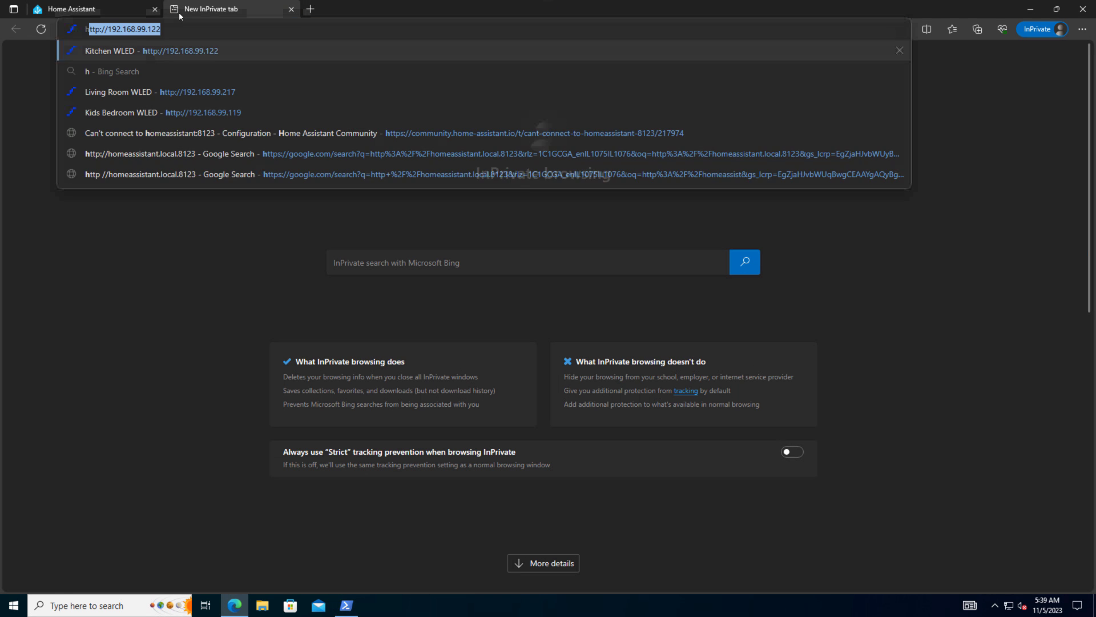
{"action": "type", "text": "ttps:/"}
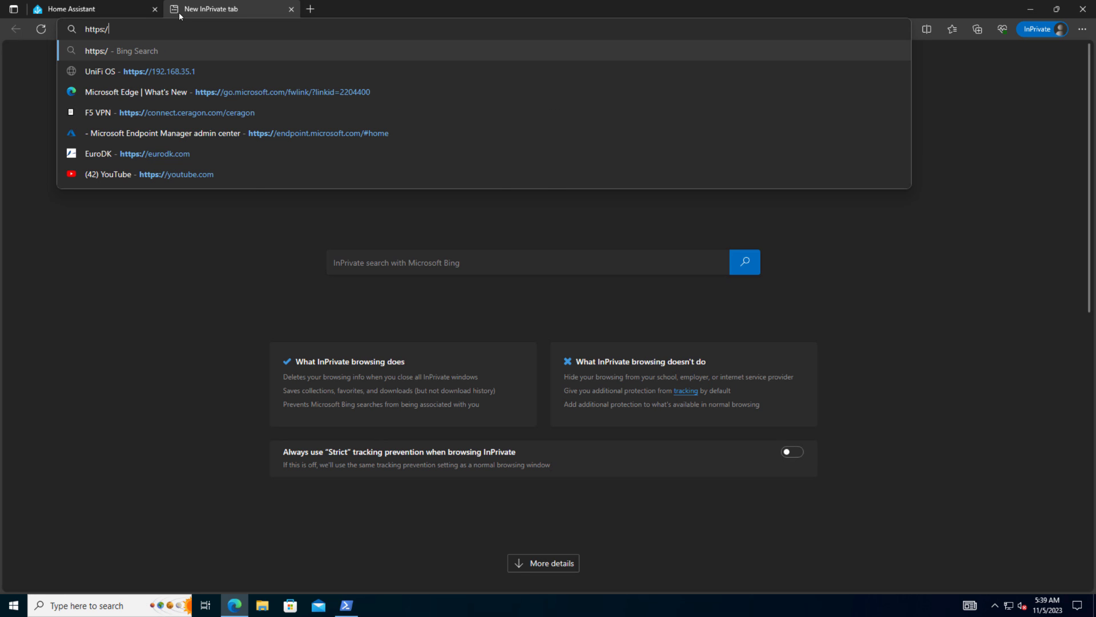
{"action": "type", "text": "192.168.99.212:2083"}
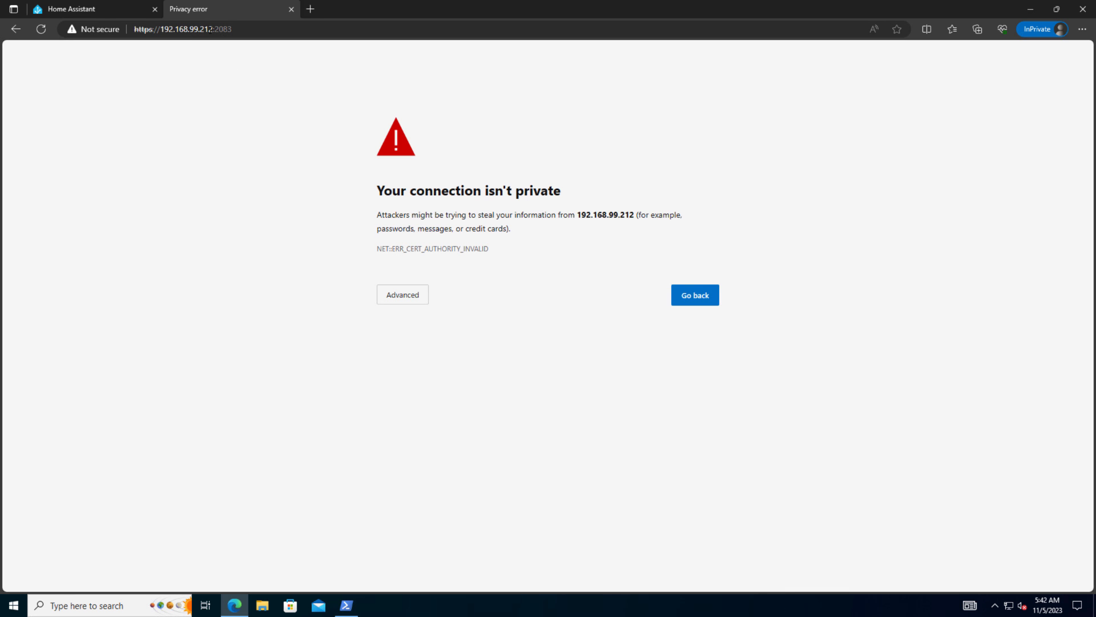
Step: Proceed past the certificate warning and enter the username and password with Keep me logged in ticked
{"action": "left_click", "coordinate": [403, 294]}
{"action": "left_click", "coordinate": [411, 383]}
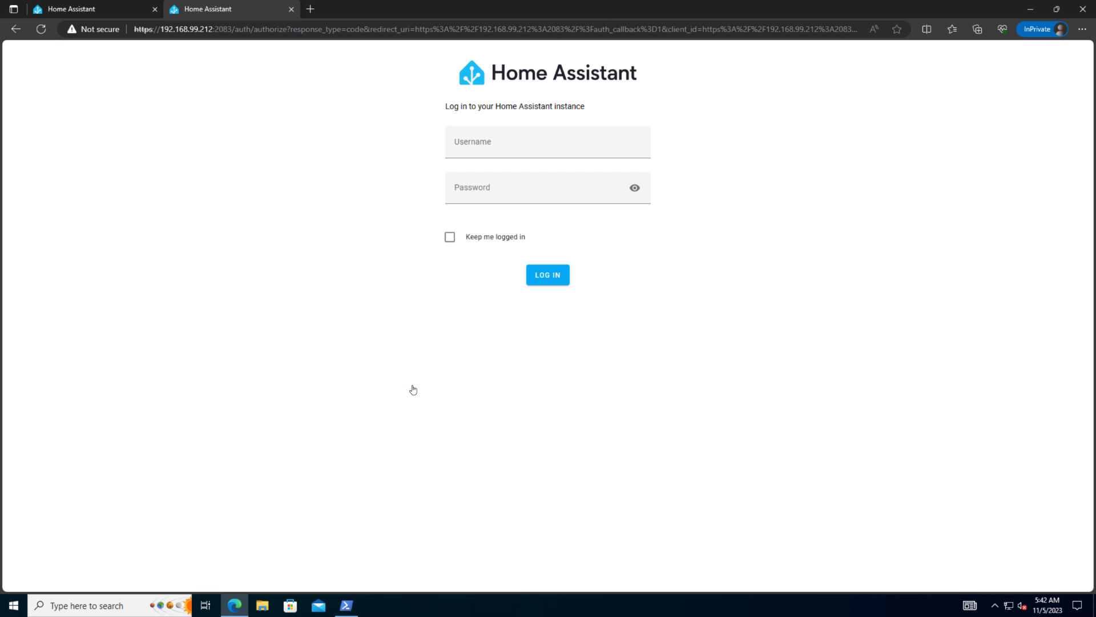
{"action": "left_click", "coordinate": [496, 147]}
{"action": "type", "text": "home"}
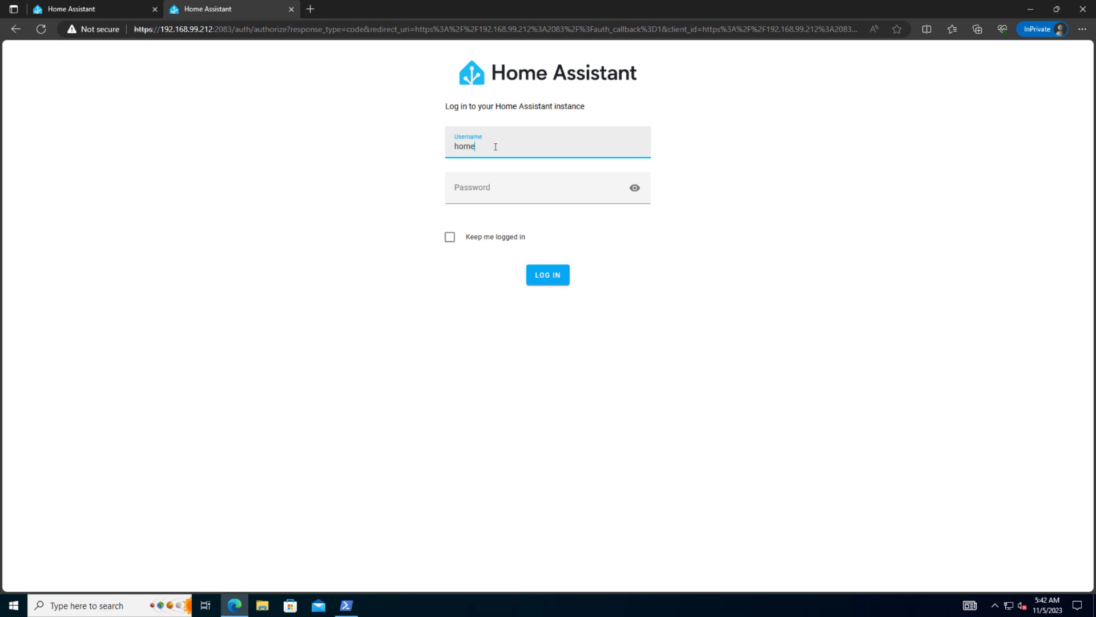
{"action": "type", "text": ".admin"}
{"action": "key", "text": "Return"}
{"action": "type", "text": "•••••••••••"}
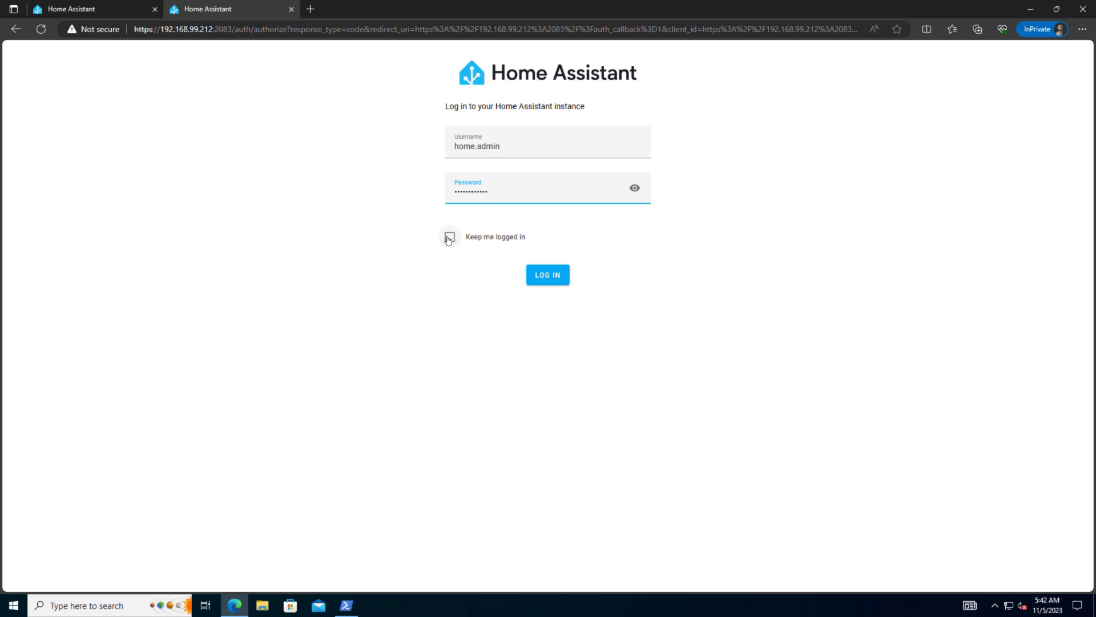
{"action": "left_click", "coordinate": [450, 237]}
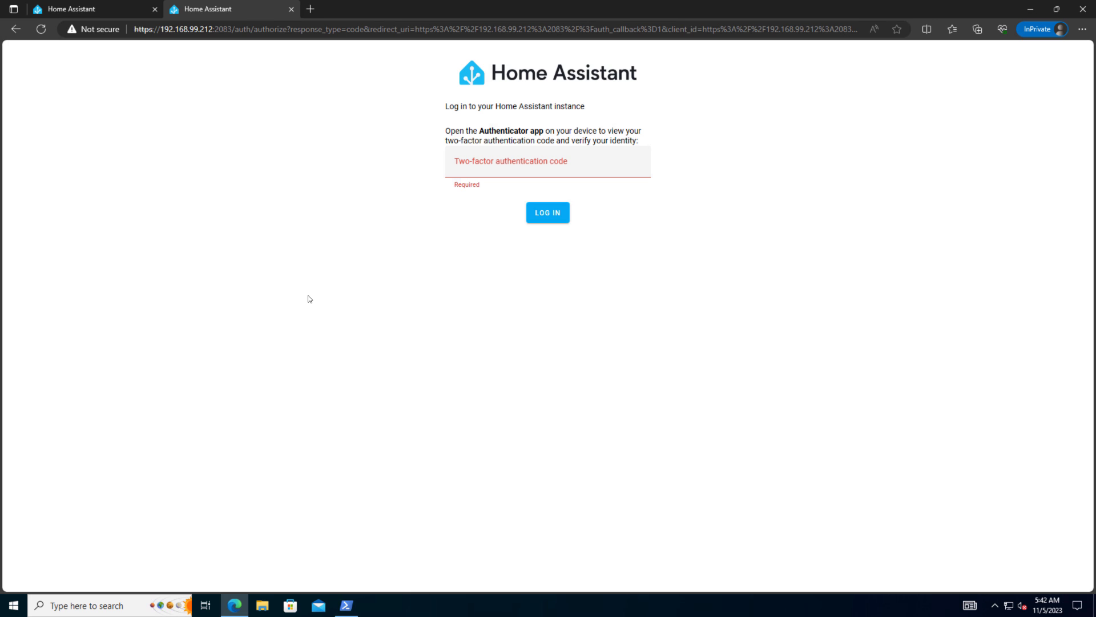
Step: Paste the two-factor authentication code to finish logging in
{"action": "left_click", "coordinate": [472, 163]}
{"action": "key", "text": "ctrl+v"}
{"action": "key", "text": "Return"}
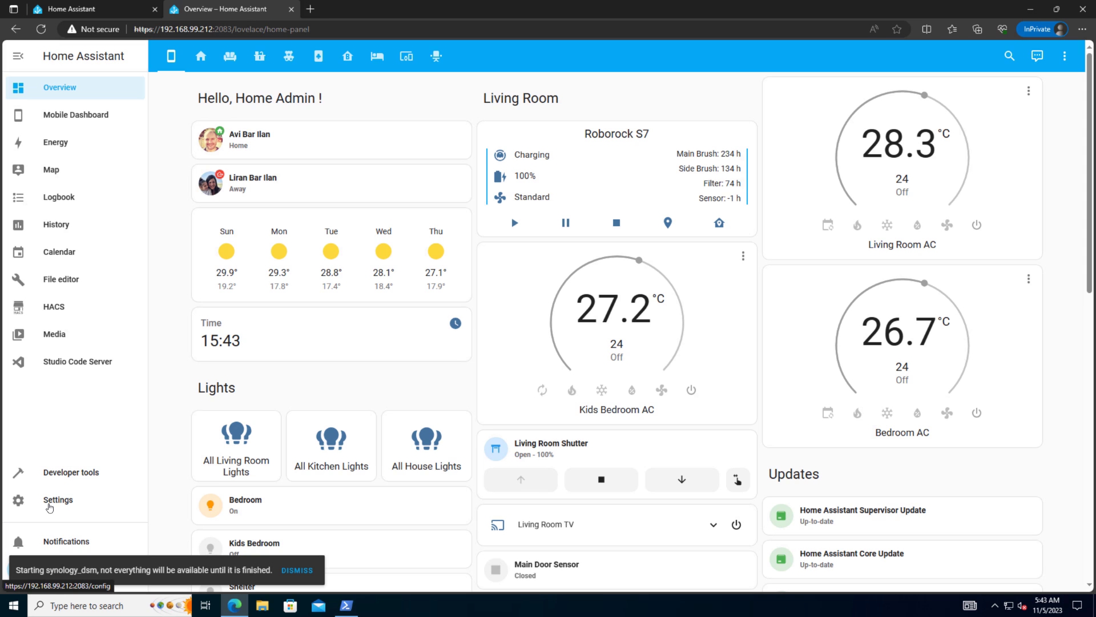
Step: Check the migrated integrations under Devices & services, then switch to the Mobile Dashboard
{"action": "left_click", "coordinate": [49, 507]}
{"action": "left_click", "coordinate": [517, 148]}
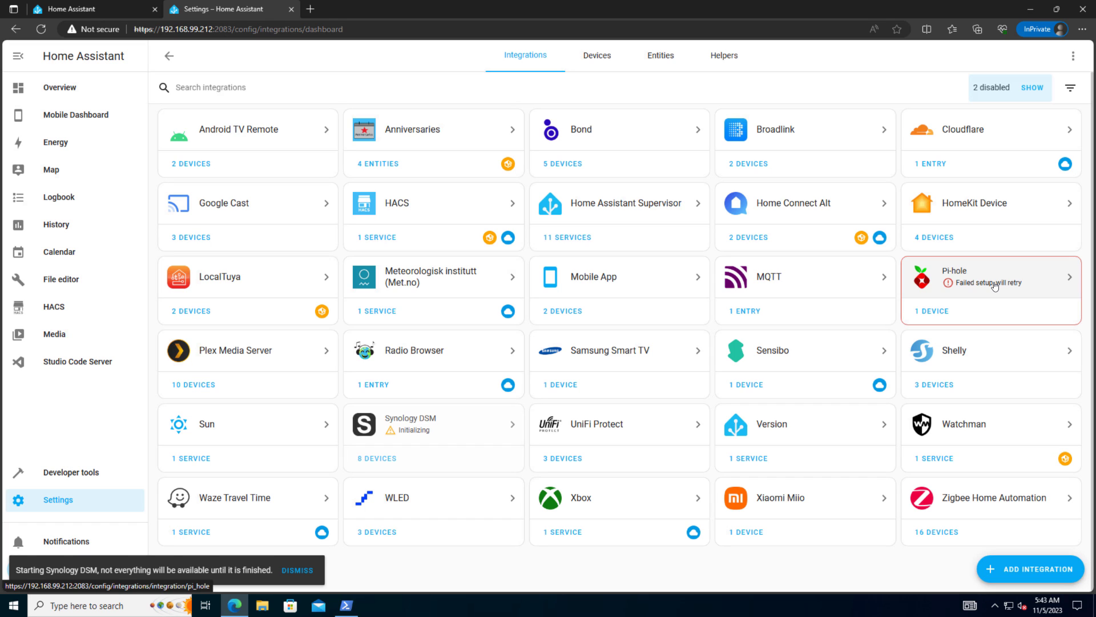
{"action": "left_click", "coordinate": [86, 115]}
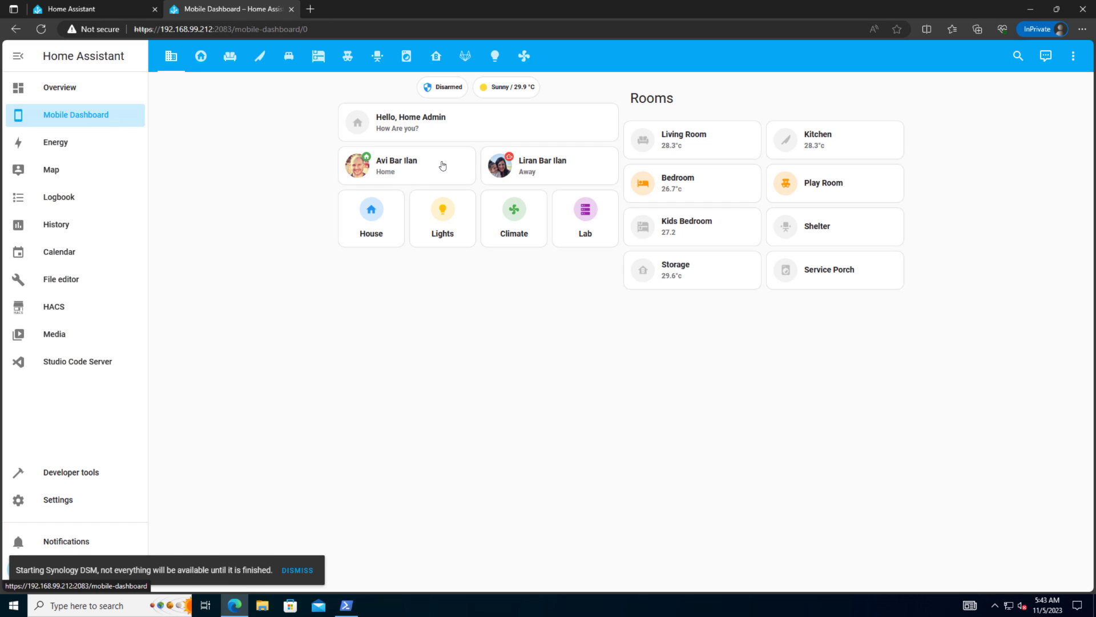